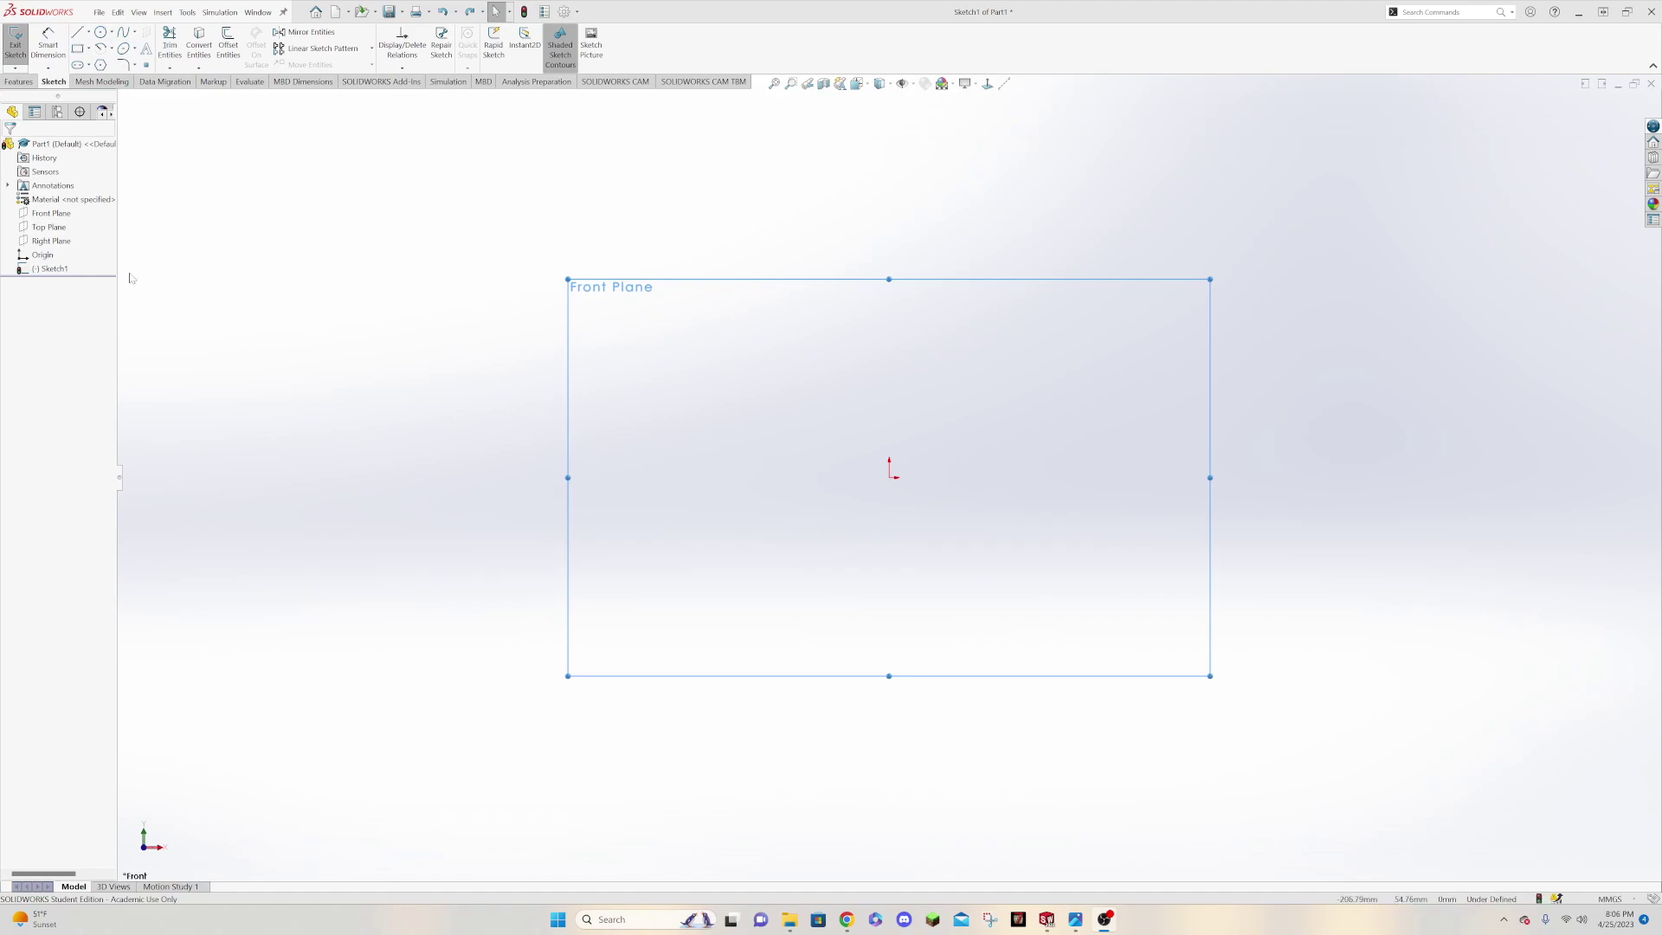
Discard the empty sketch and draw a corner rectangle from the origin in a new Front Plane sketch
right_click(43, 214)
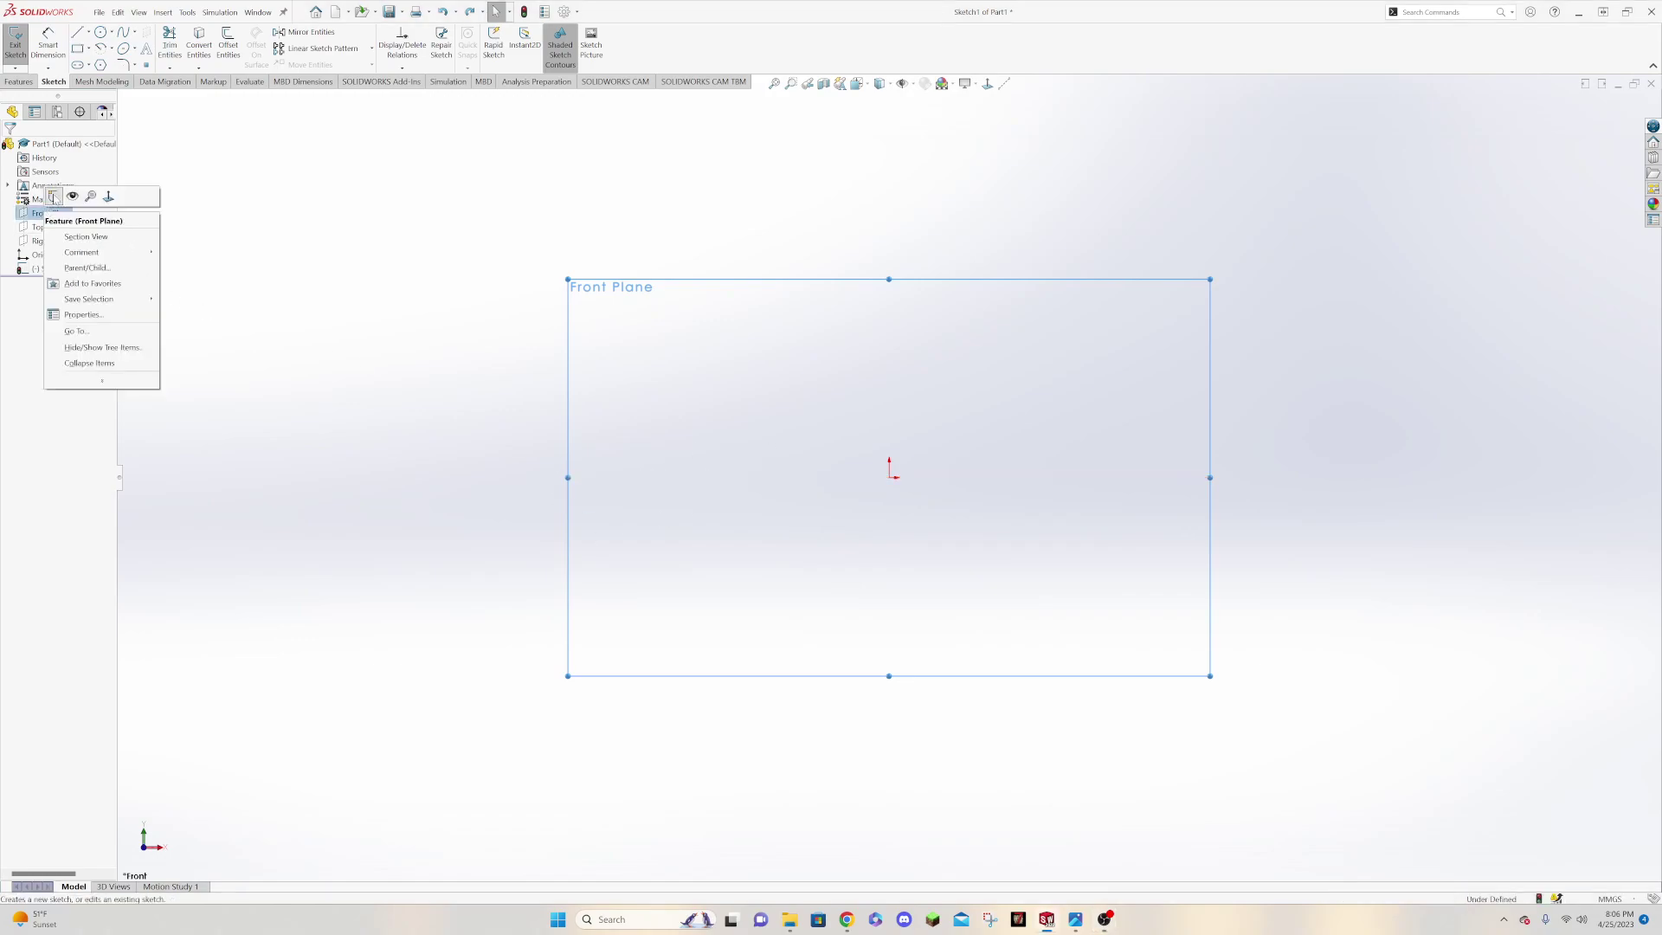
key(ctrl+z)
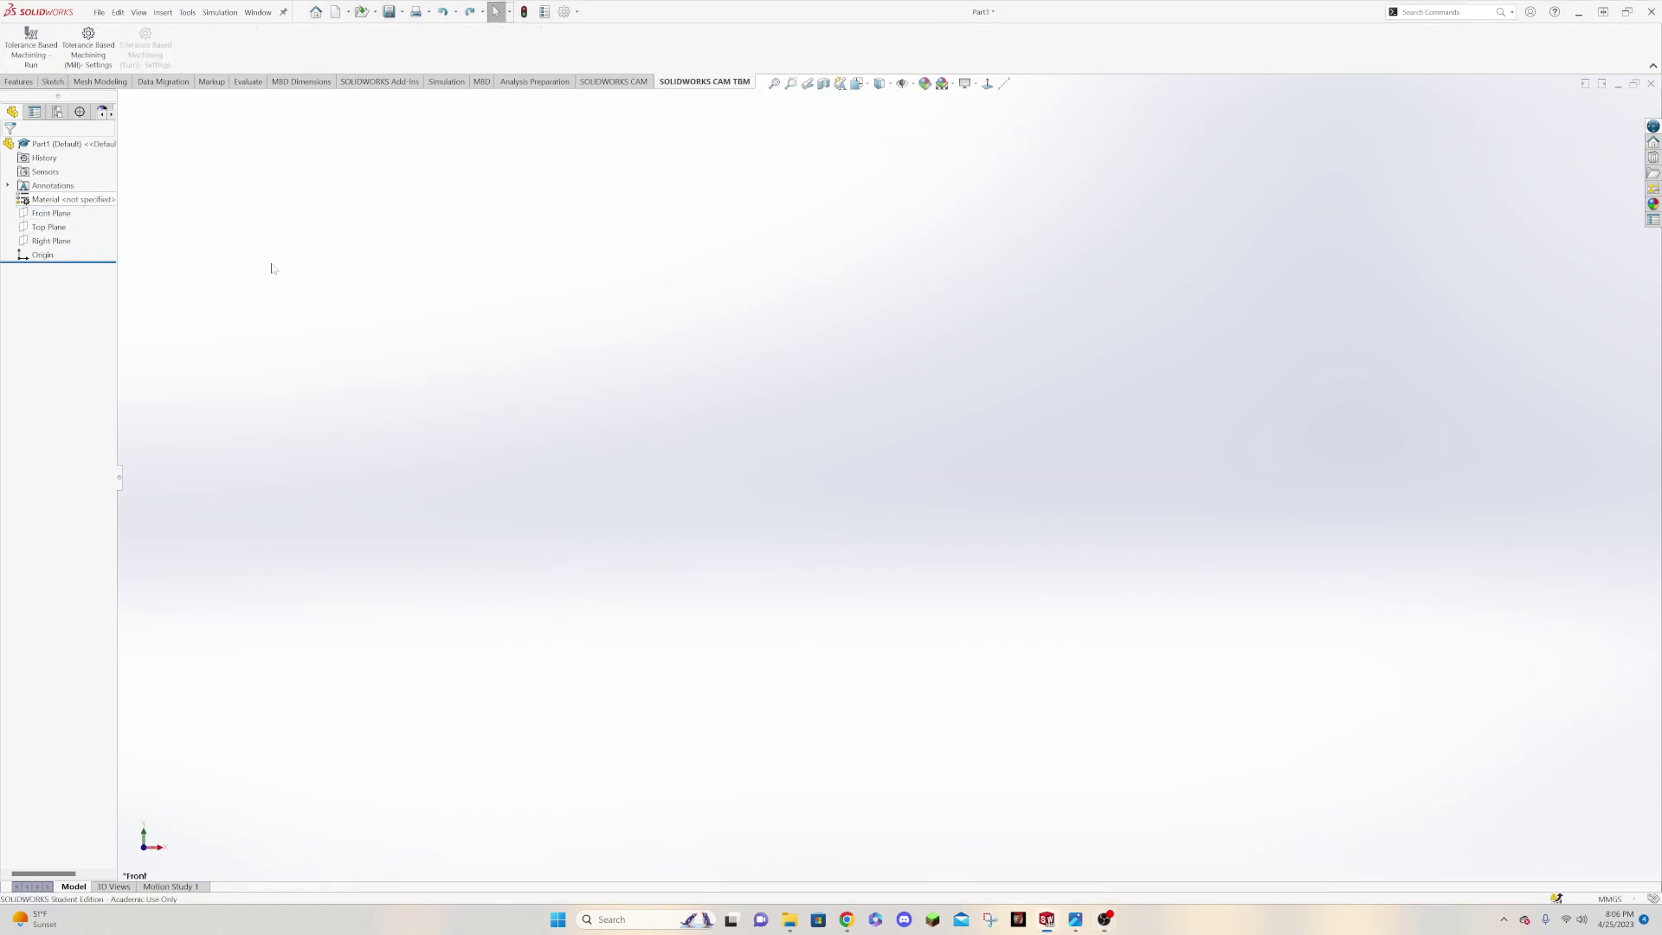
right_click(50, 213)
click(93, 192)
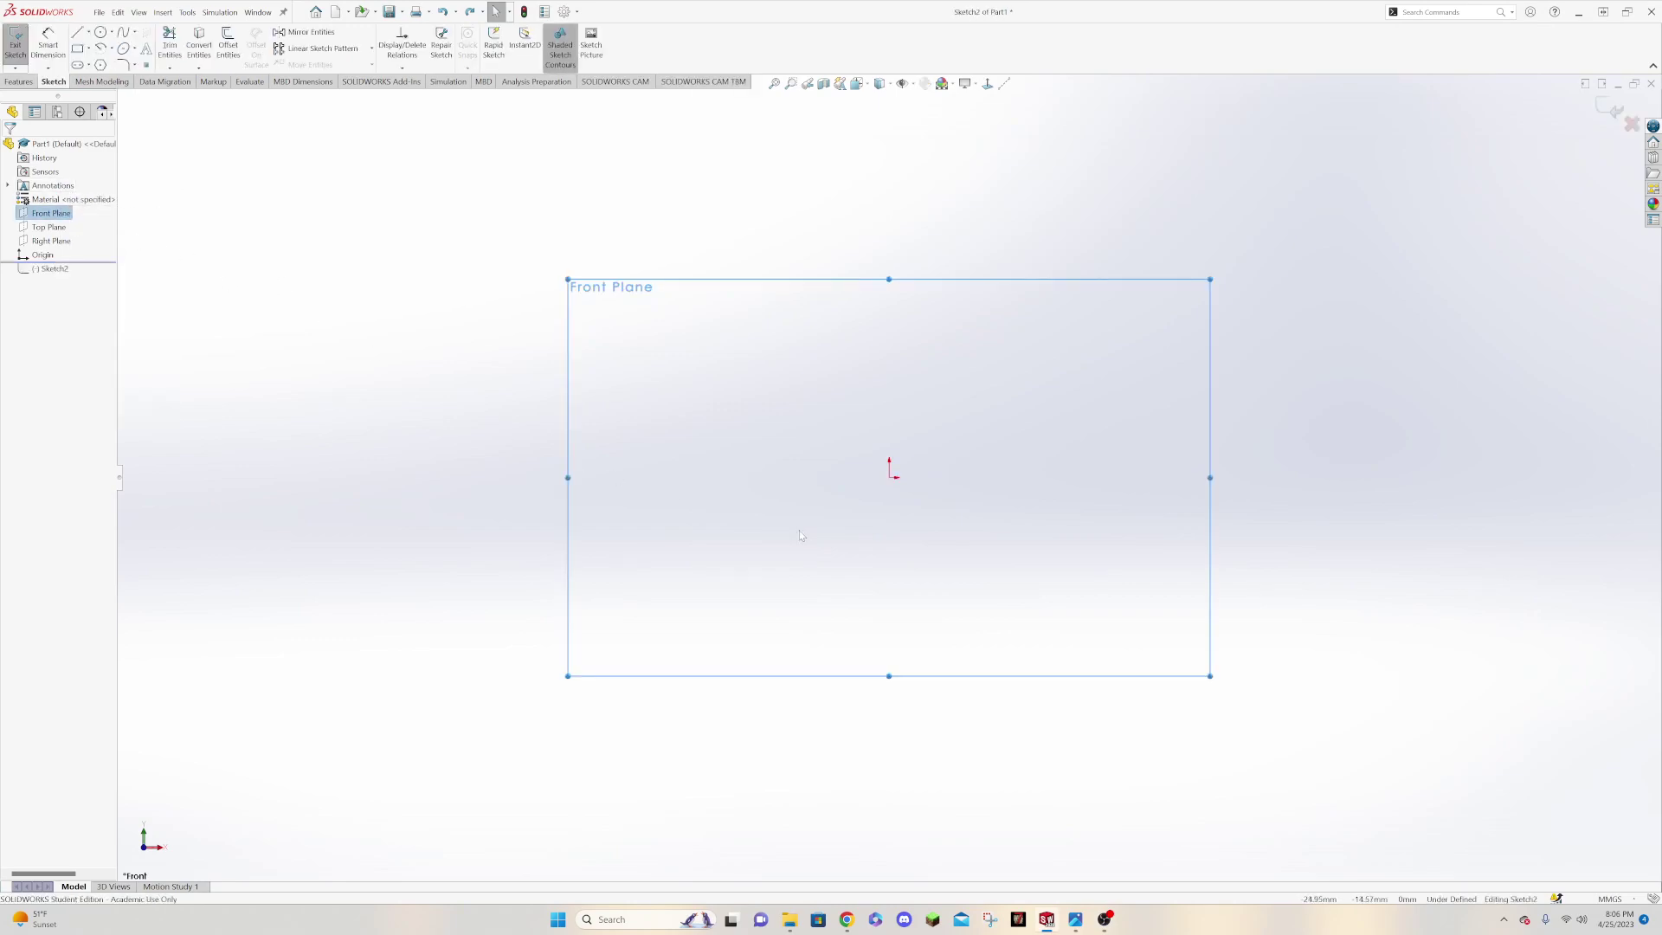
click(78, 49)
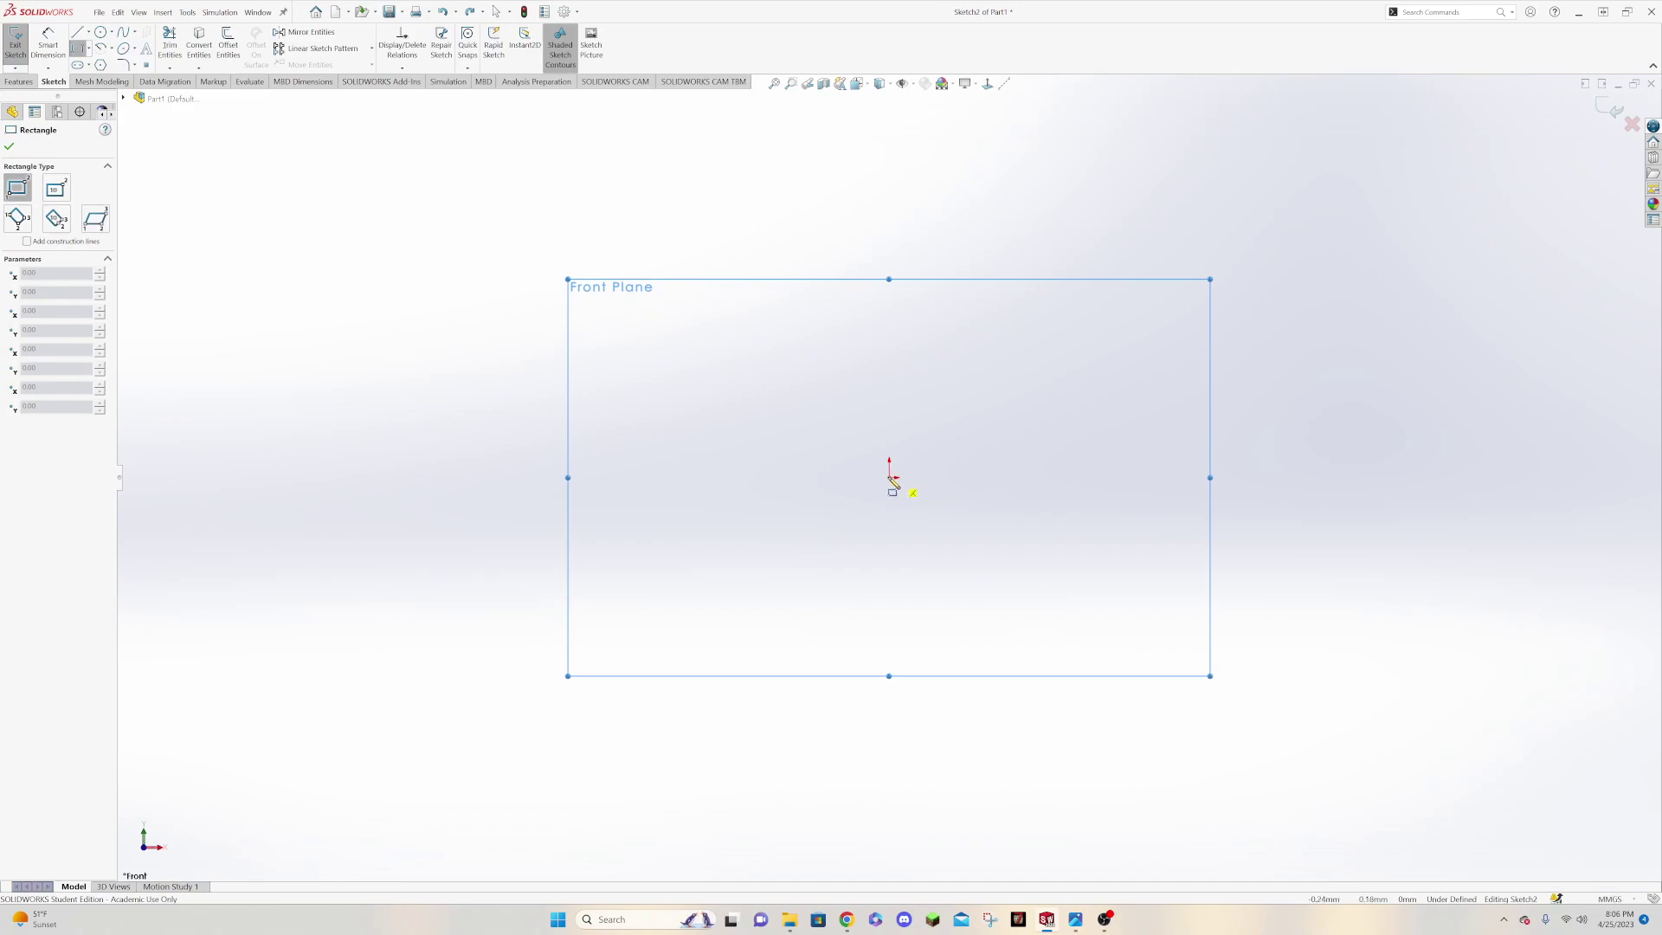
click(890, 478)
click(1139, 259)
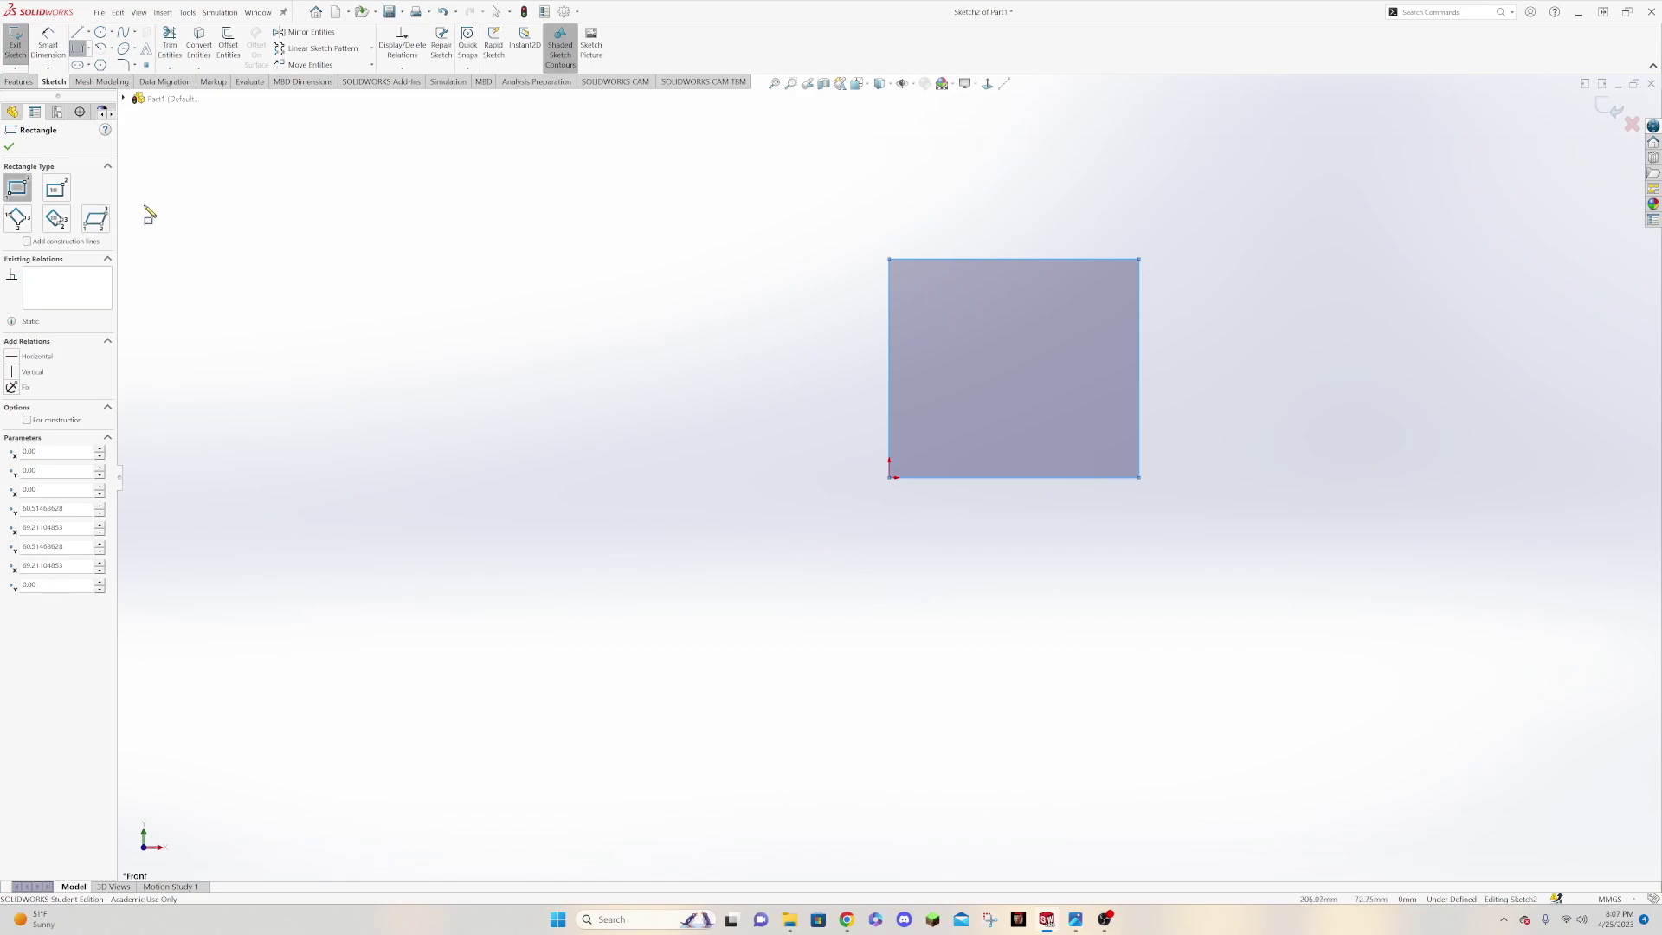
Dimension the rectangle's height and width to 100 mm each, fully defining the square
click(48, 44)
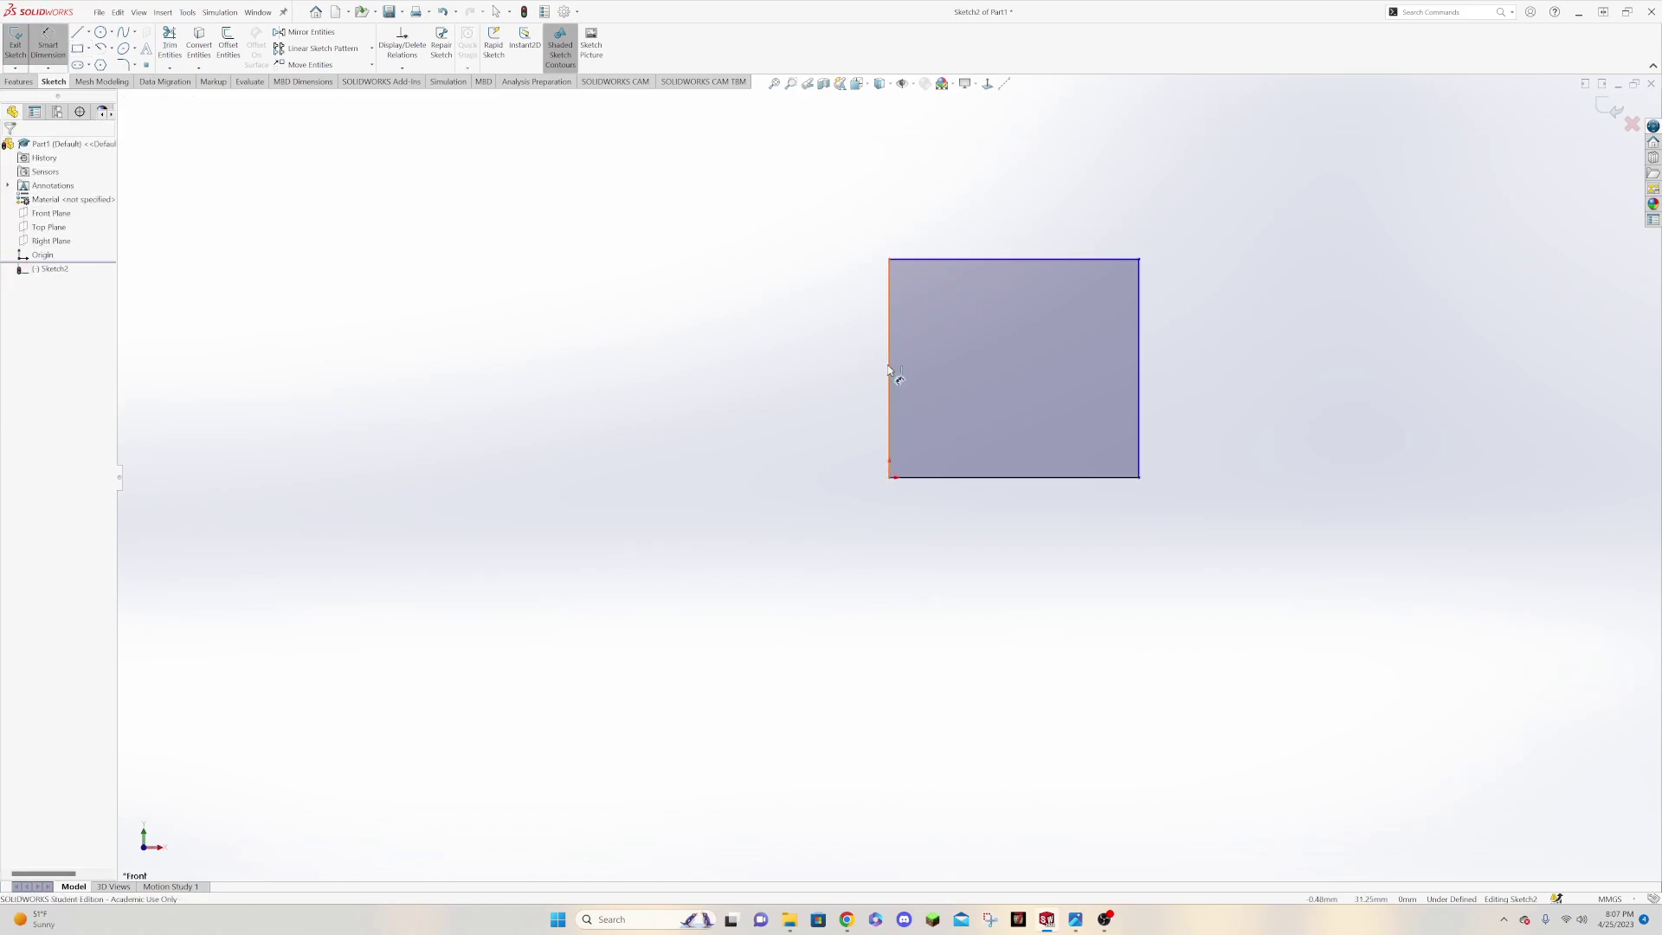
click(889, 372)
click(799, 364)
text(100)
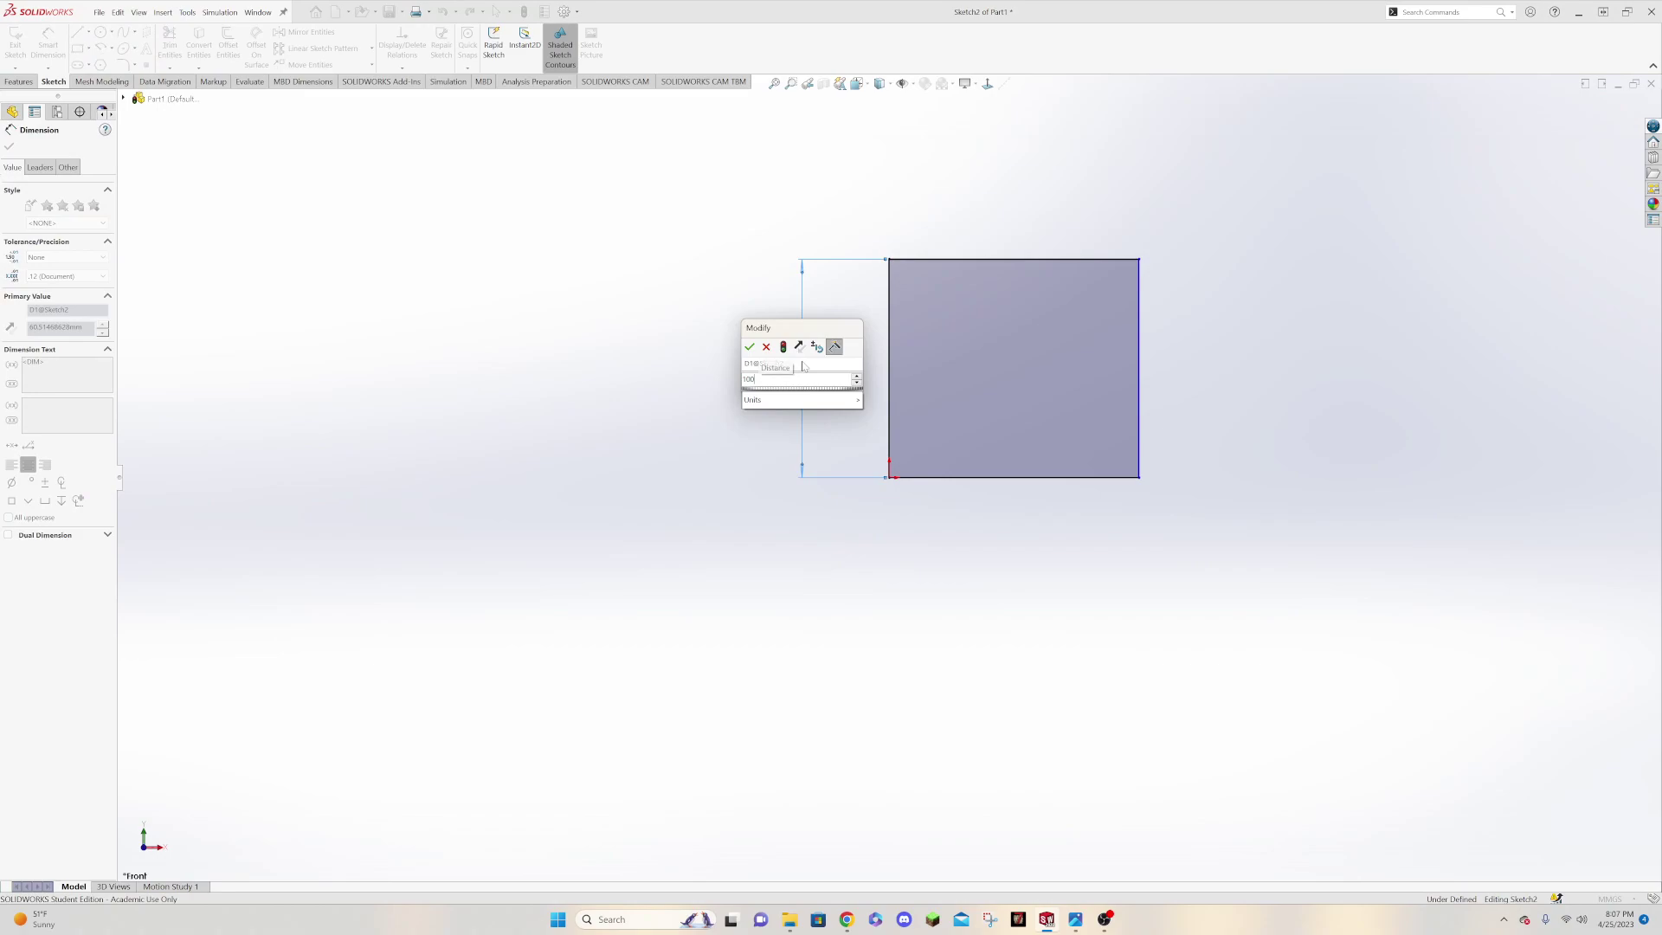
key(Return)
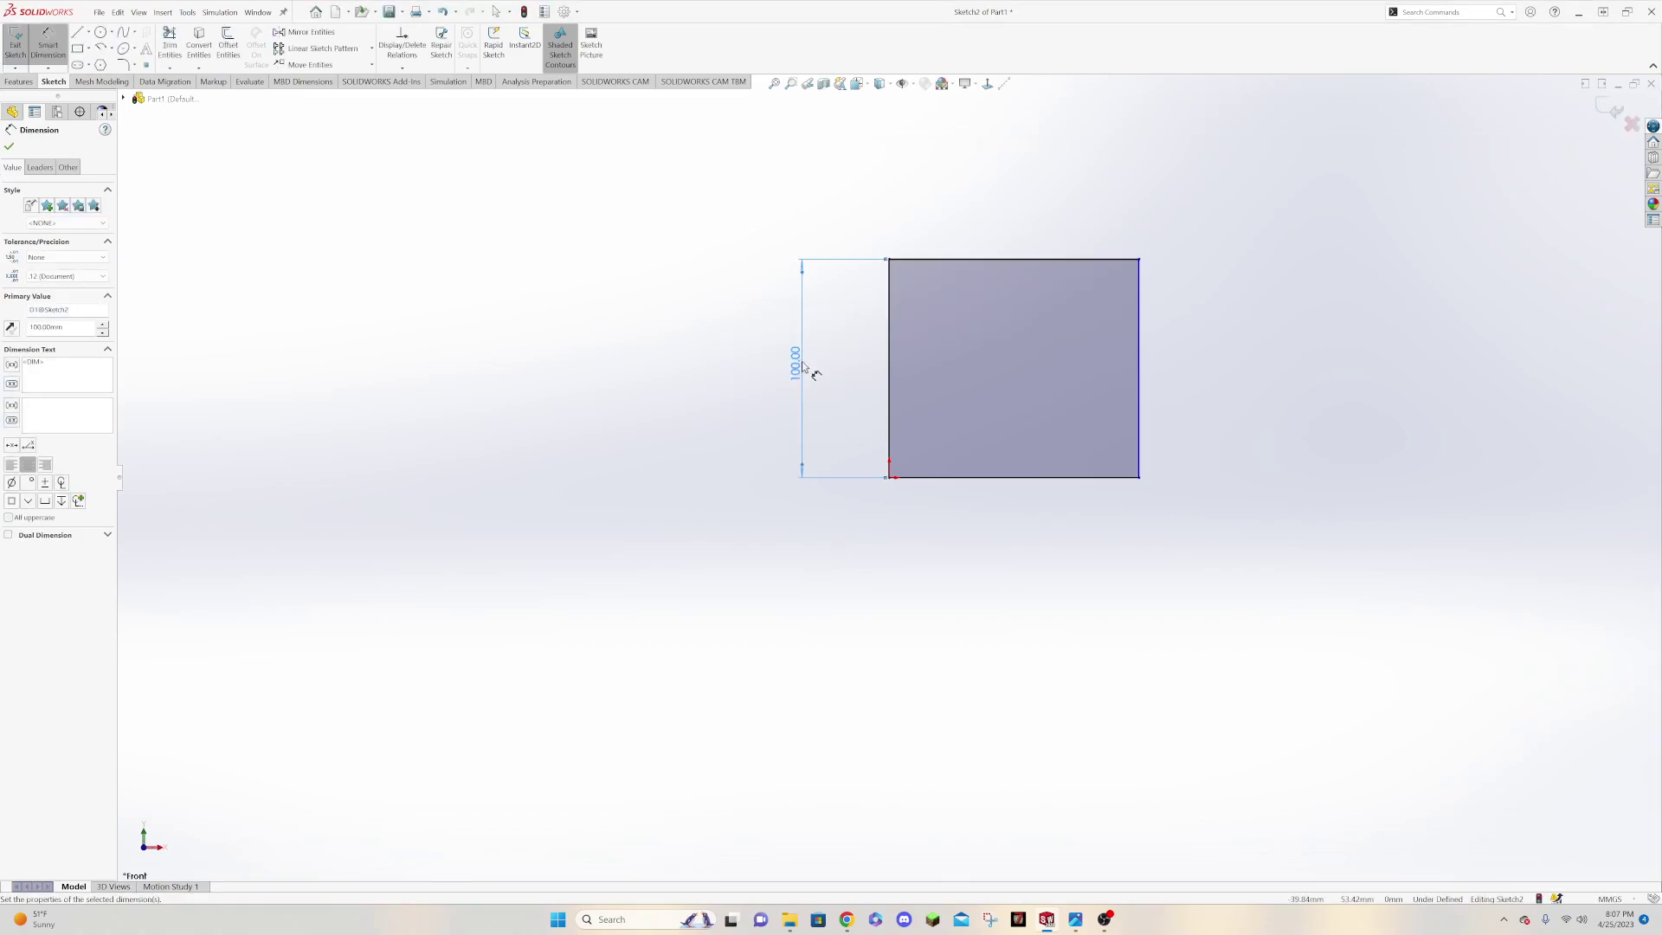
click(1072, 477)
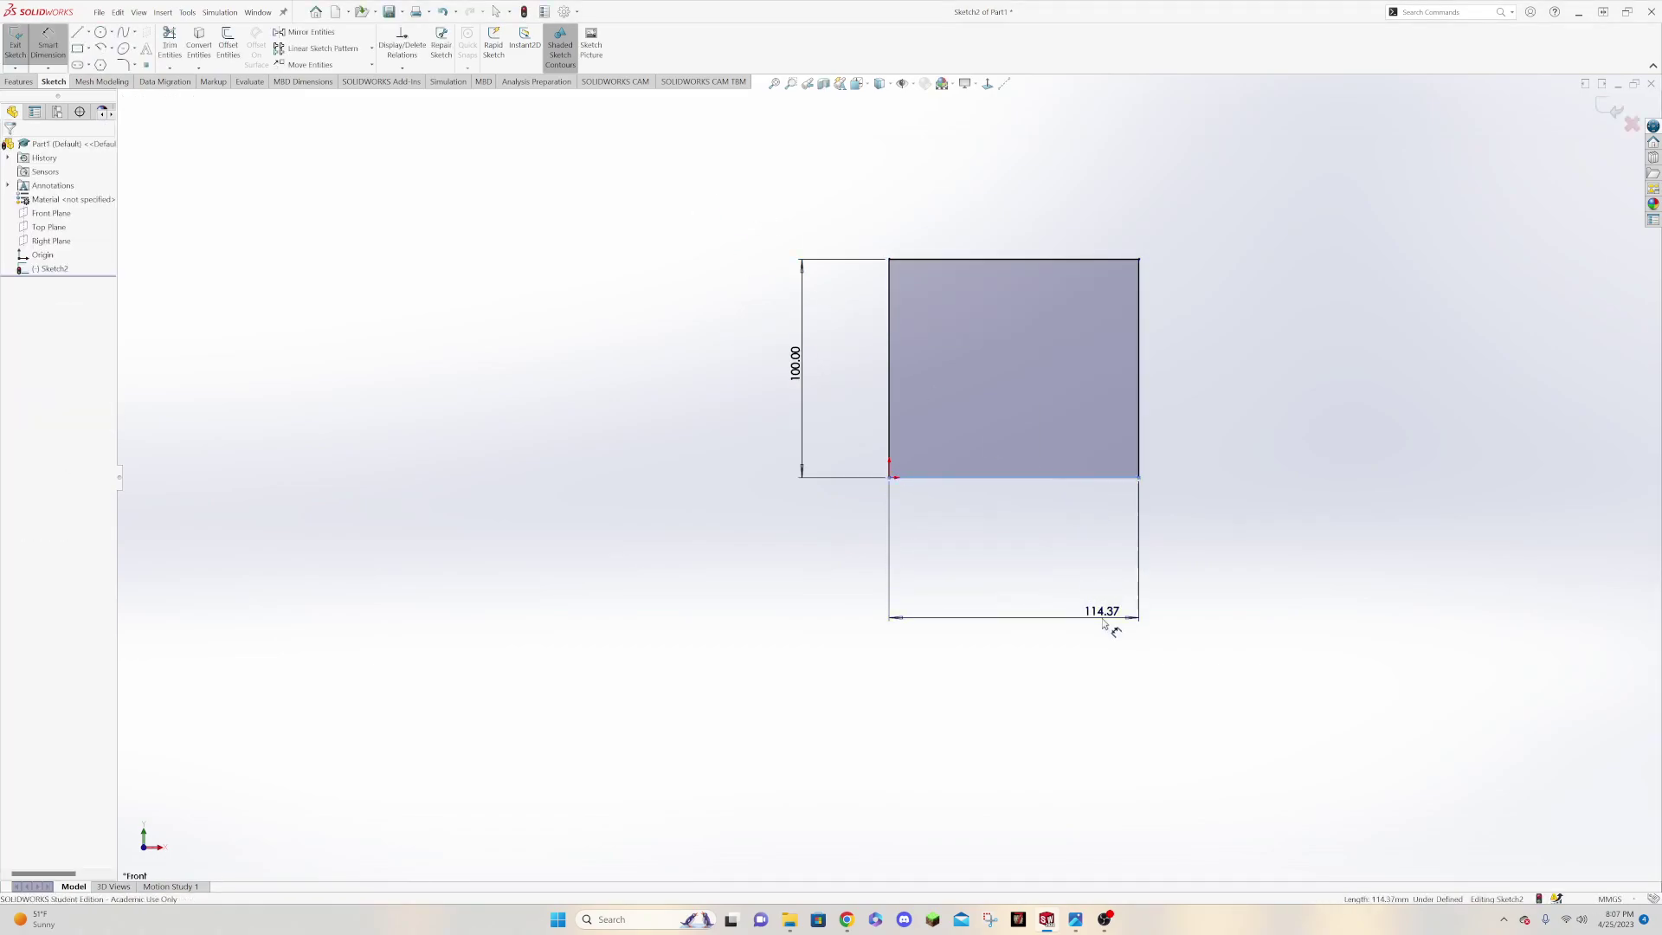
click(1108, 622)
text(100)
key(Return)
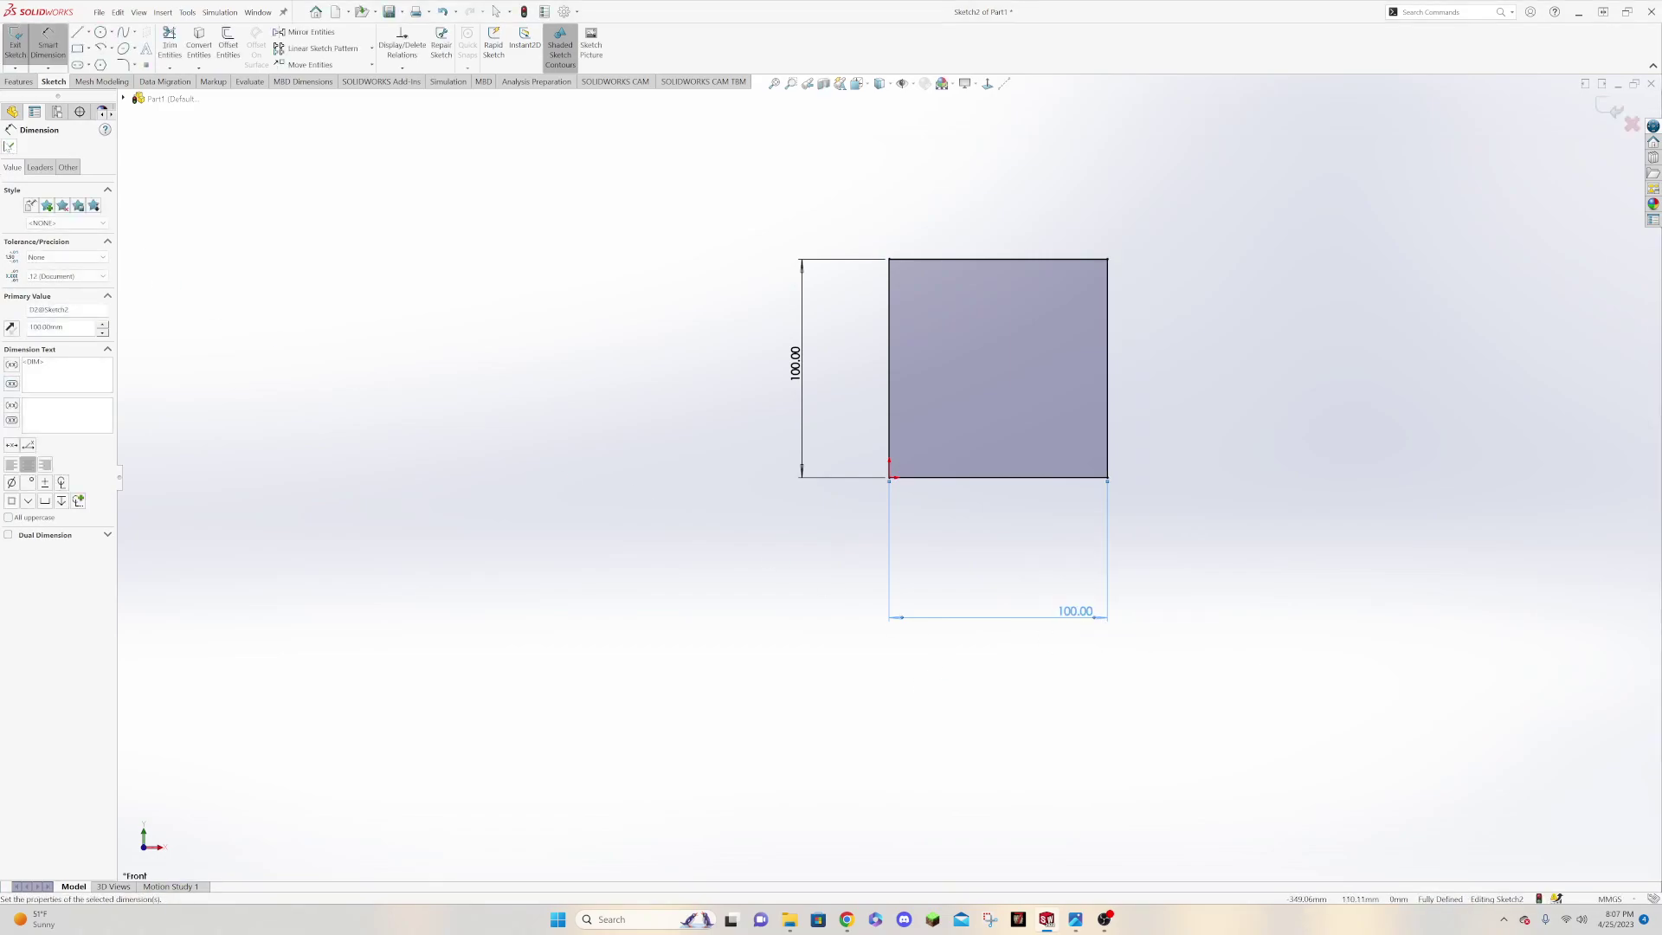
Extrude the square sketch to a depth of 100 mm, creating Boss-Extrude1
click(8, 147)
click(18, 81)
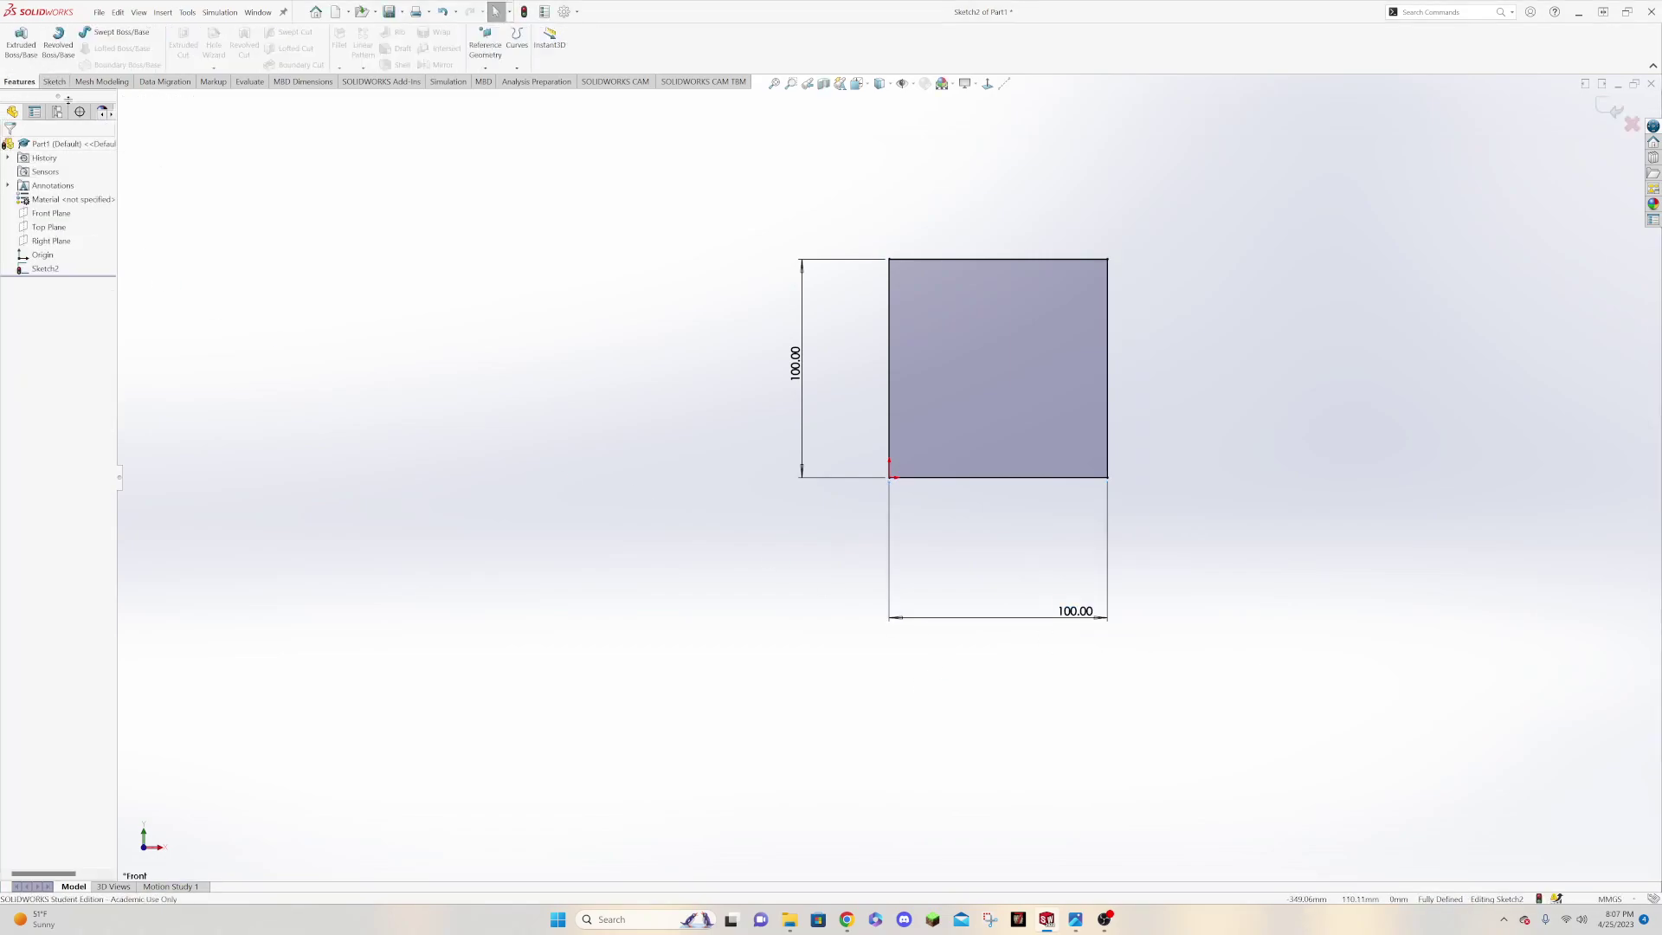
click(21, 43)
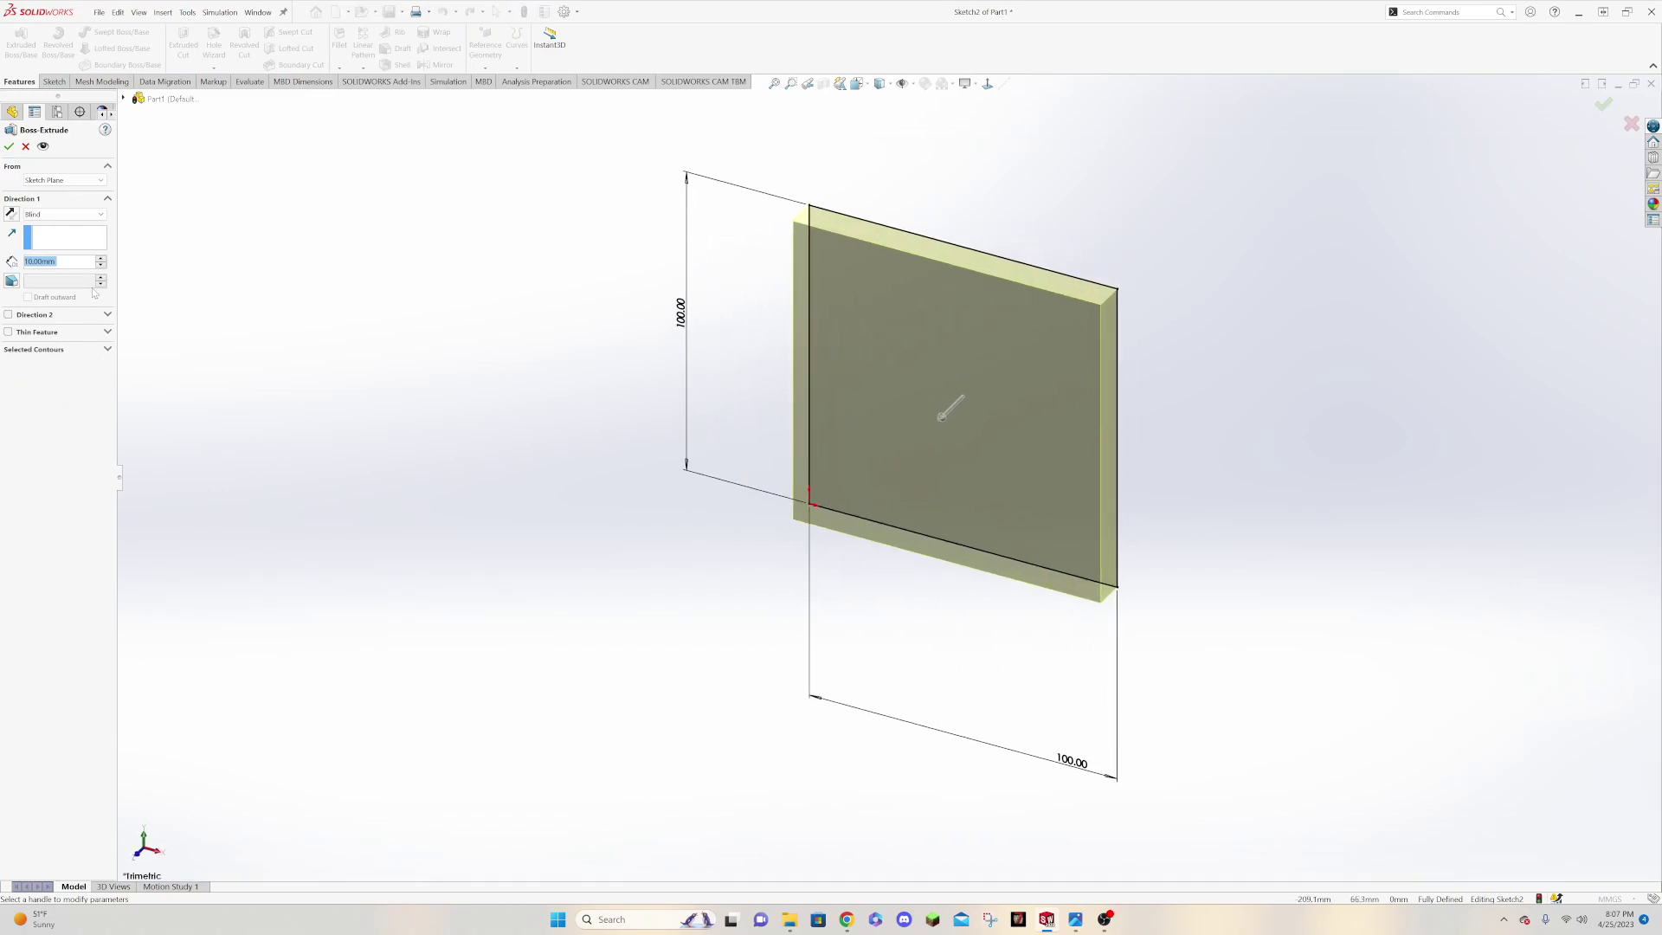
text(100)
key(Return)
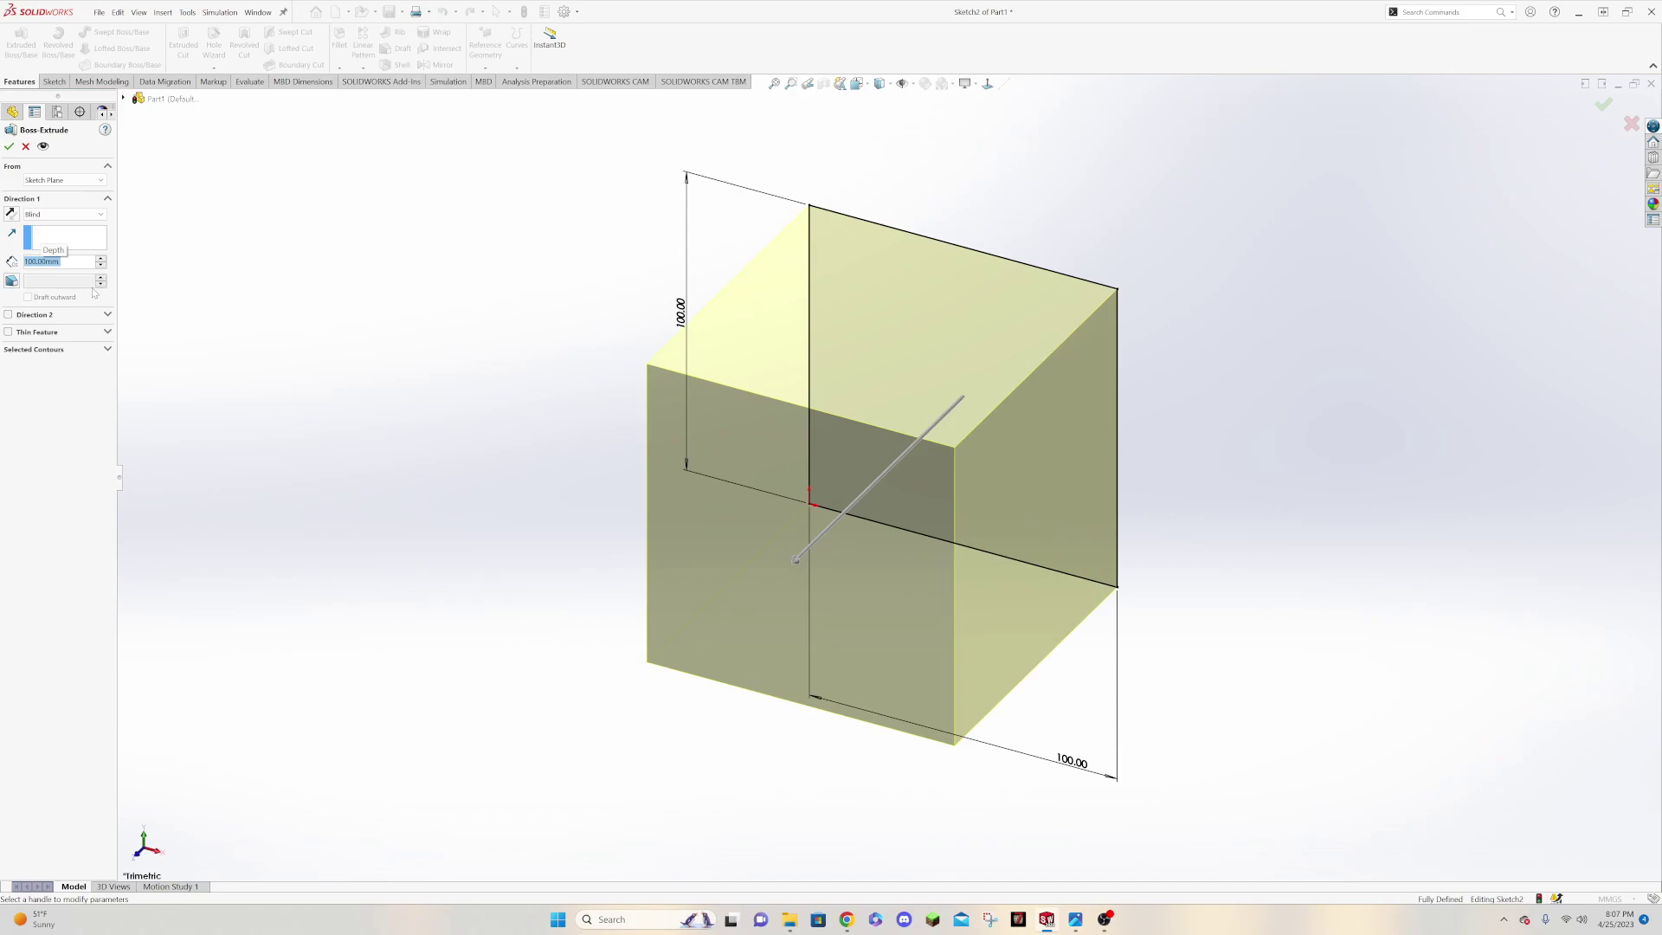
click(8, 147)
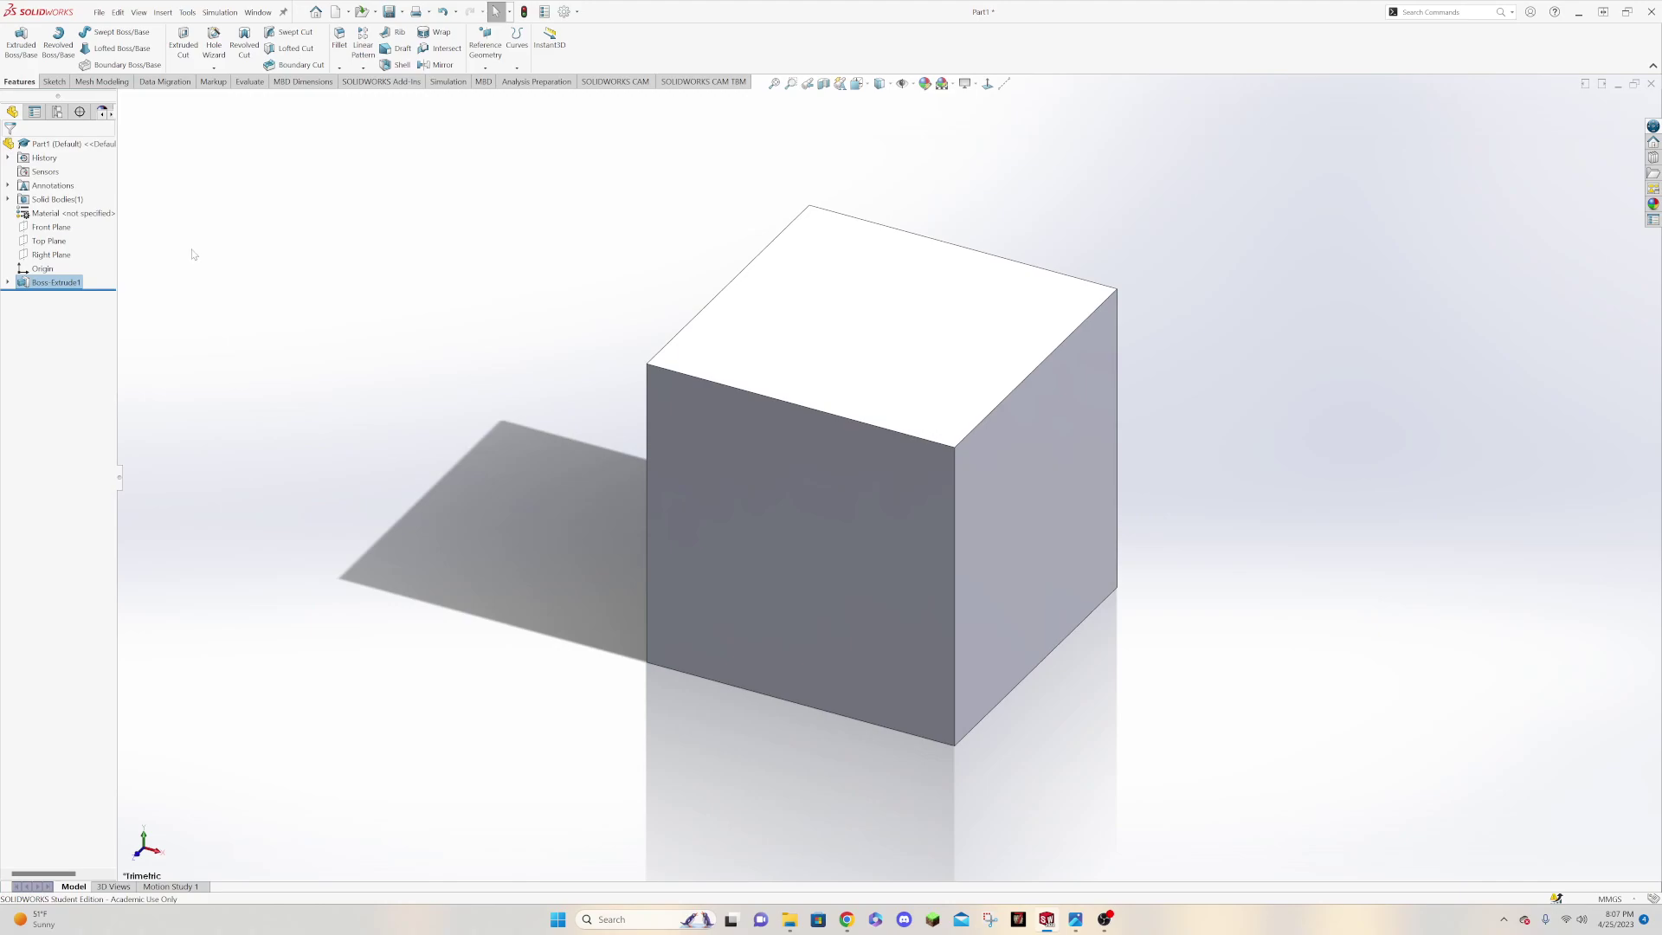
Open Edit Material for the part and view the properties of AISI 1020 steel
right_click(38, 217)
click(78, 223)
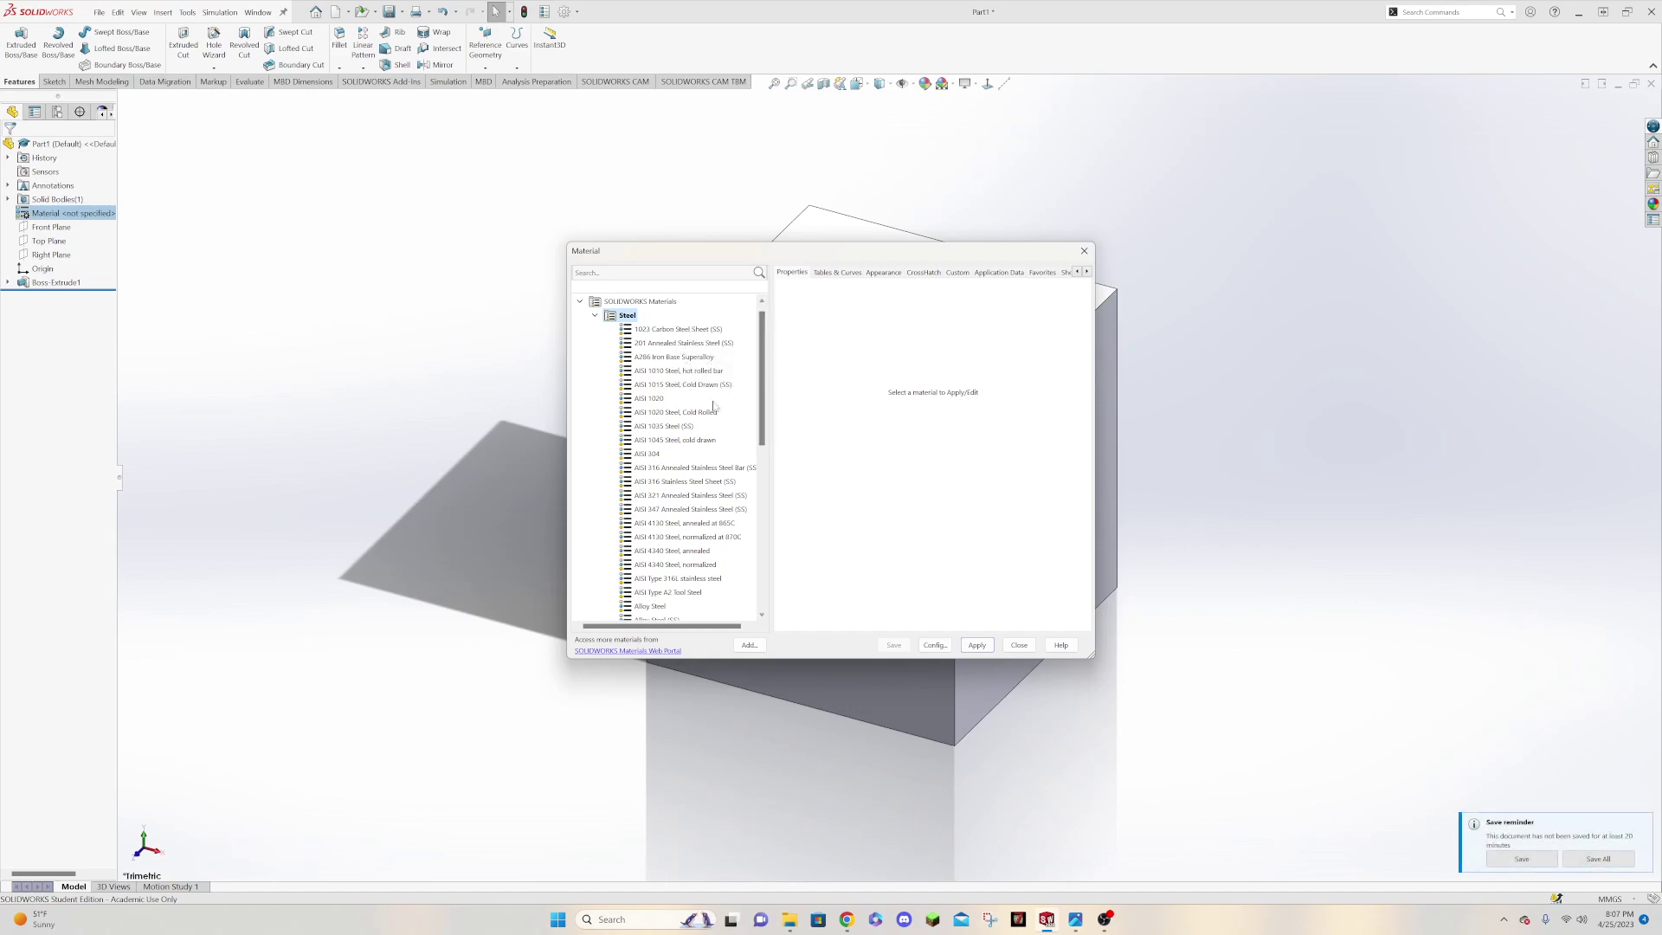
click(660, 400)
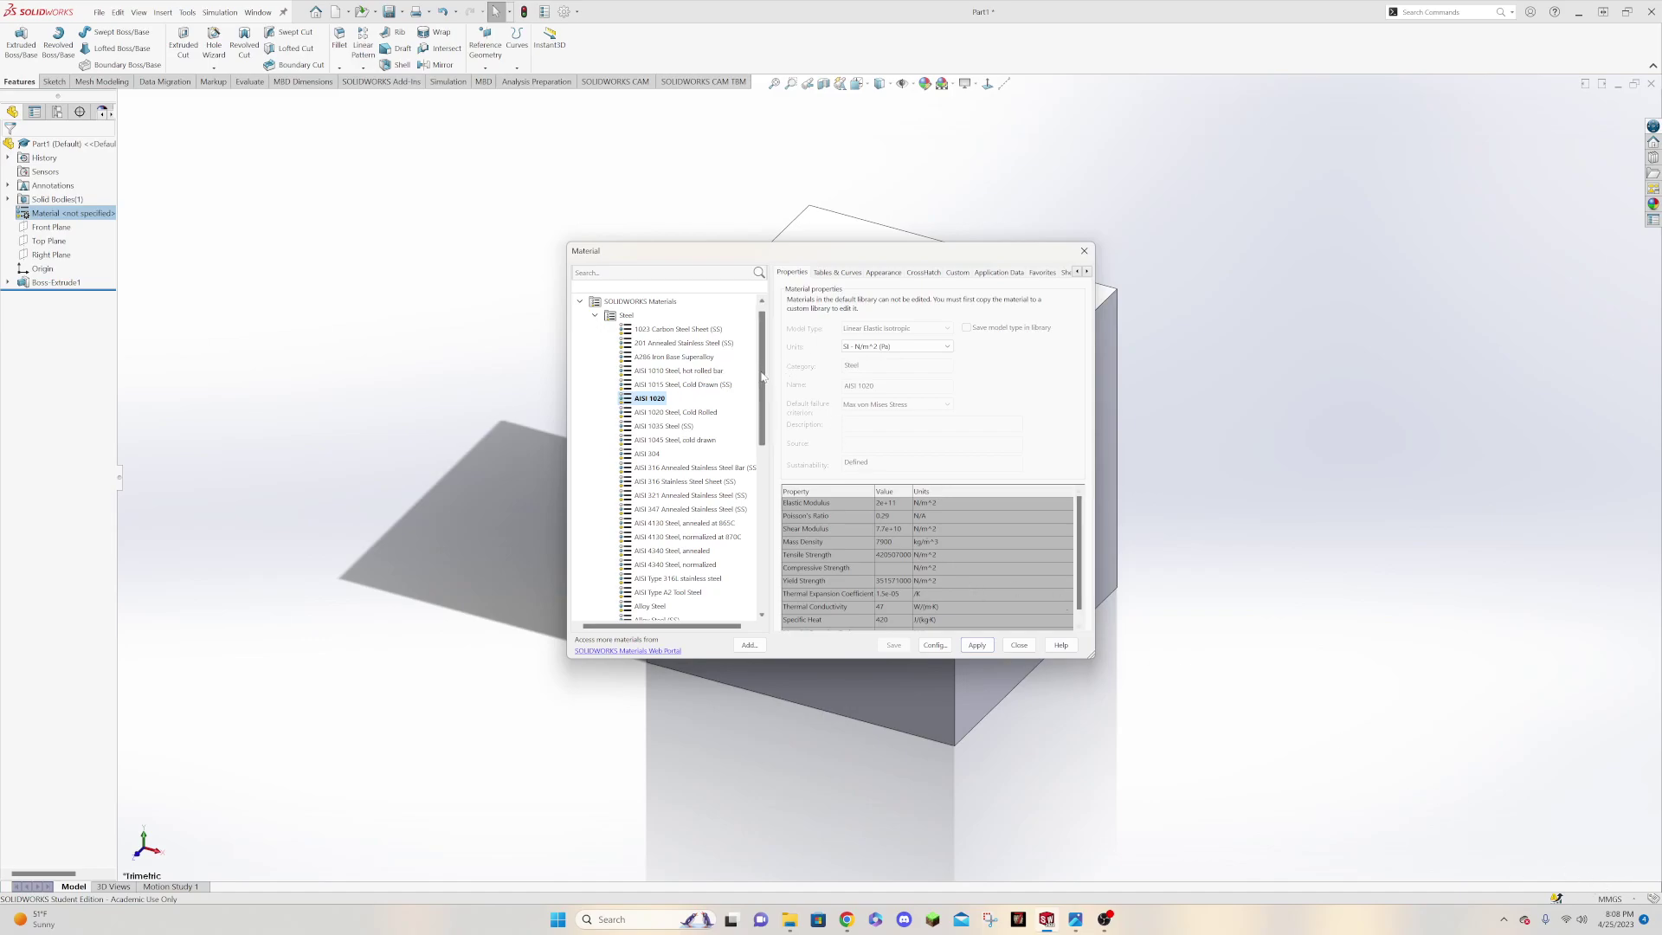
scroll(761, 372, down, 10)
scroll(755, 365, up, 12)
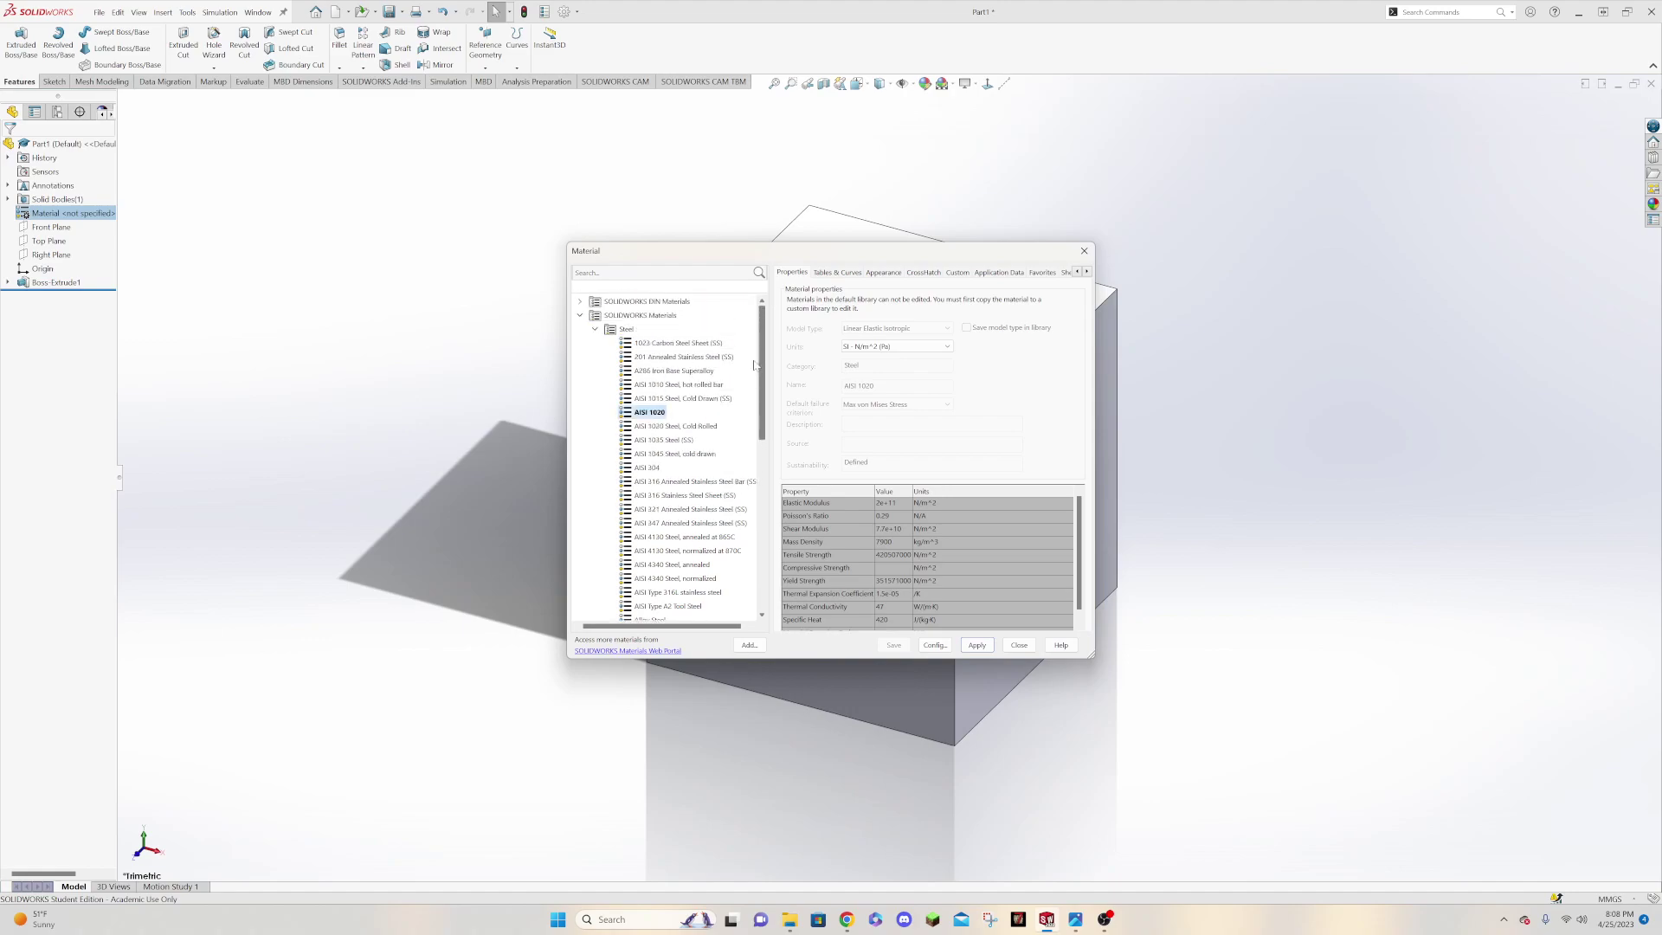
Apply 1060 Alloy from the Aluminium Alloys group to the cube, then close the Material dialog
click(595, 329)
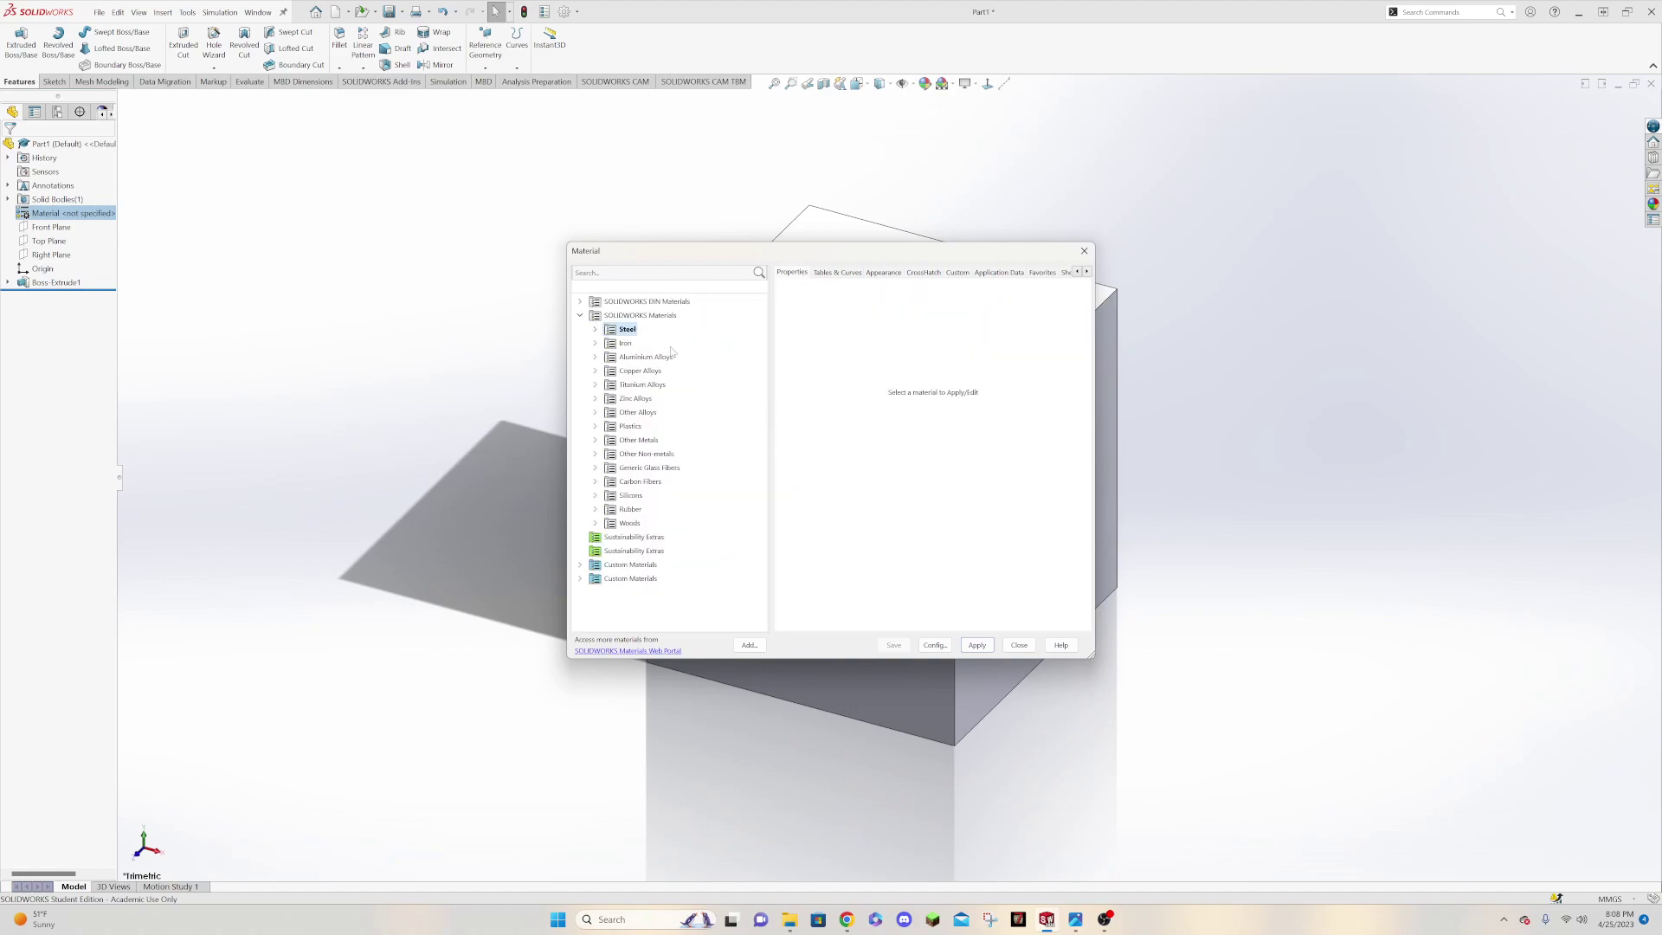
click(597, 356)
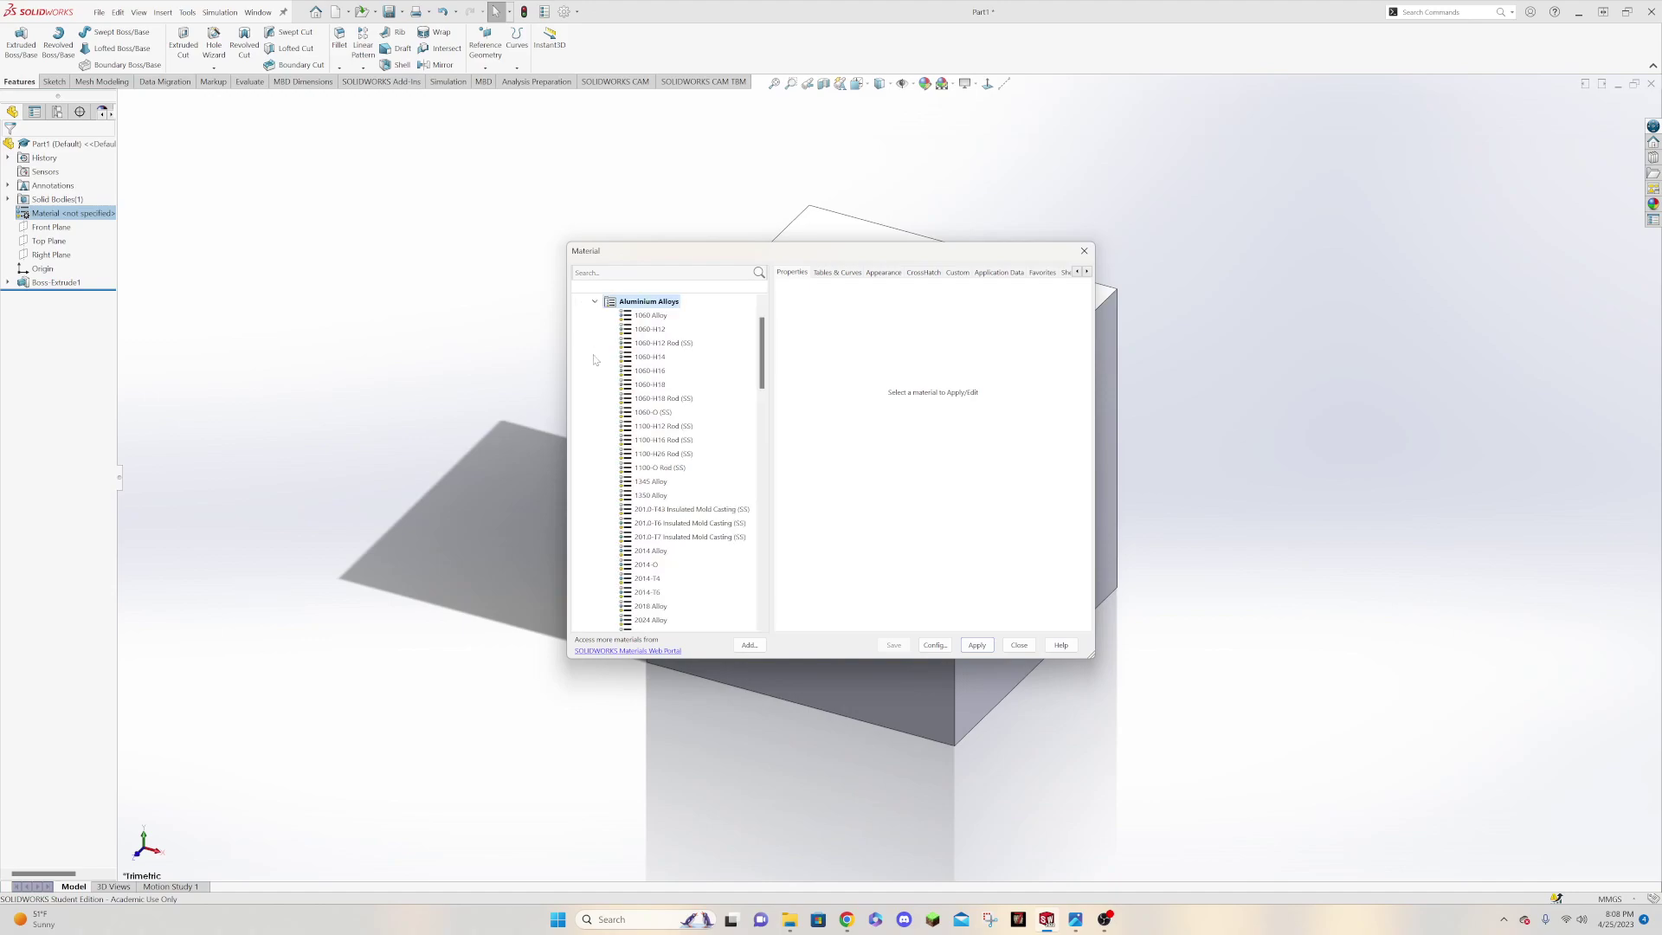
click(651, 316)
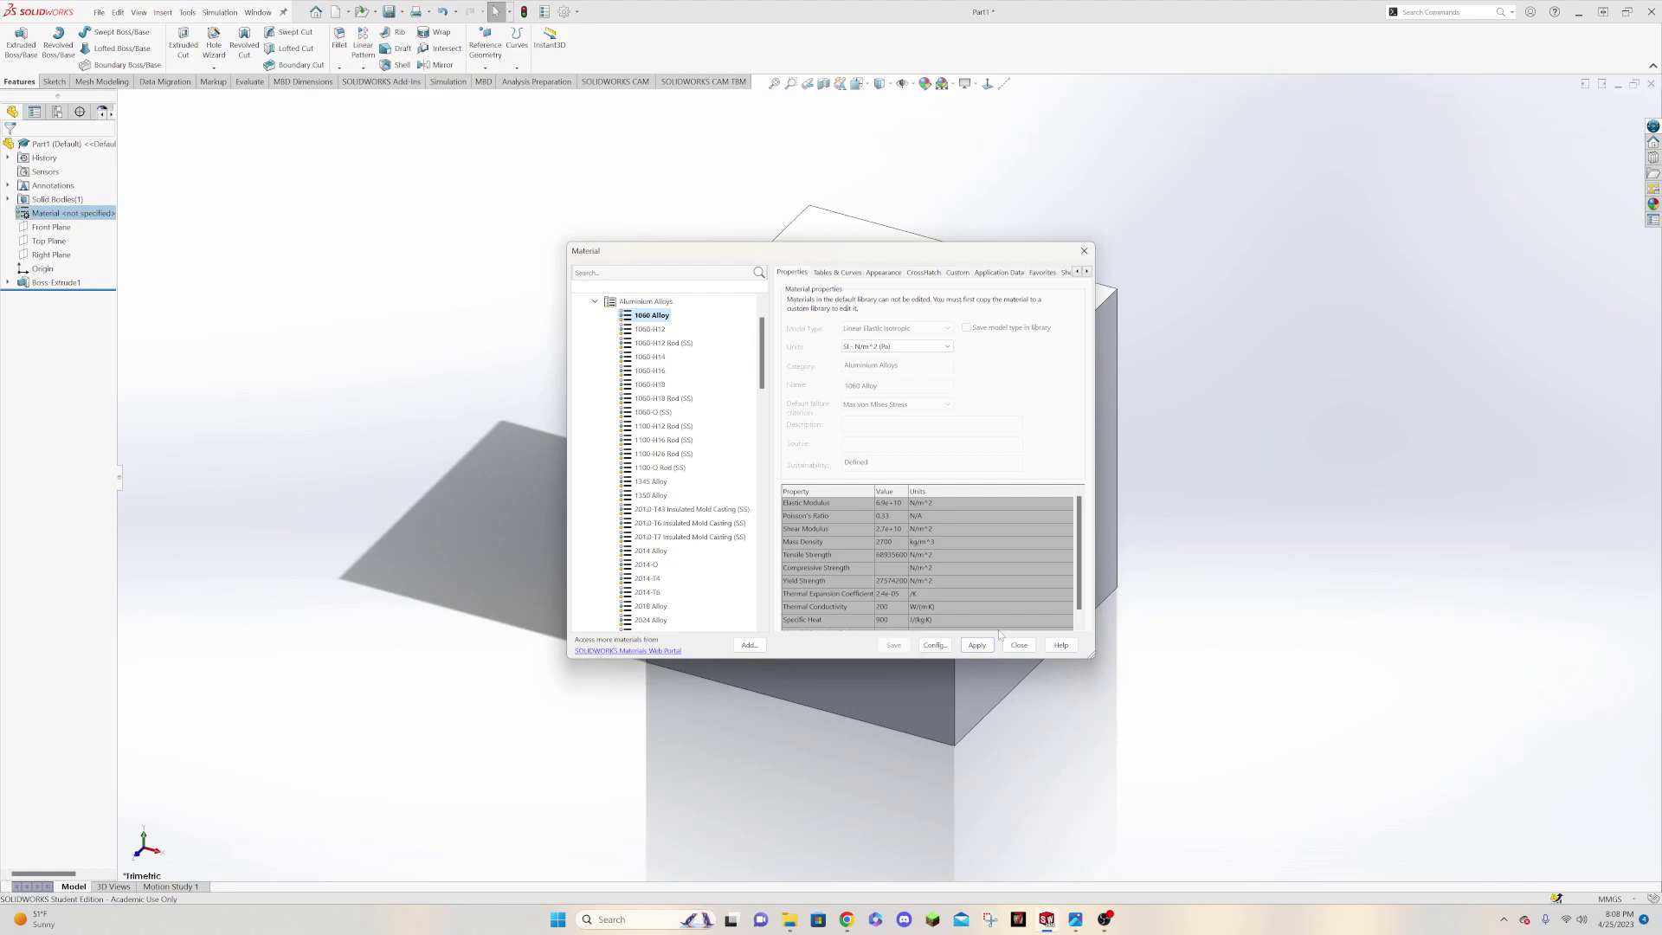
click(976, 645)
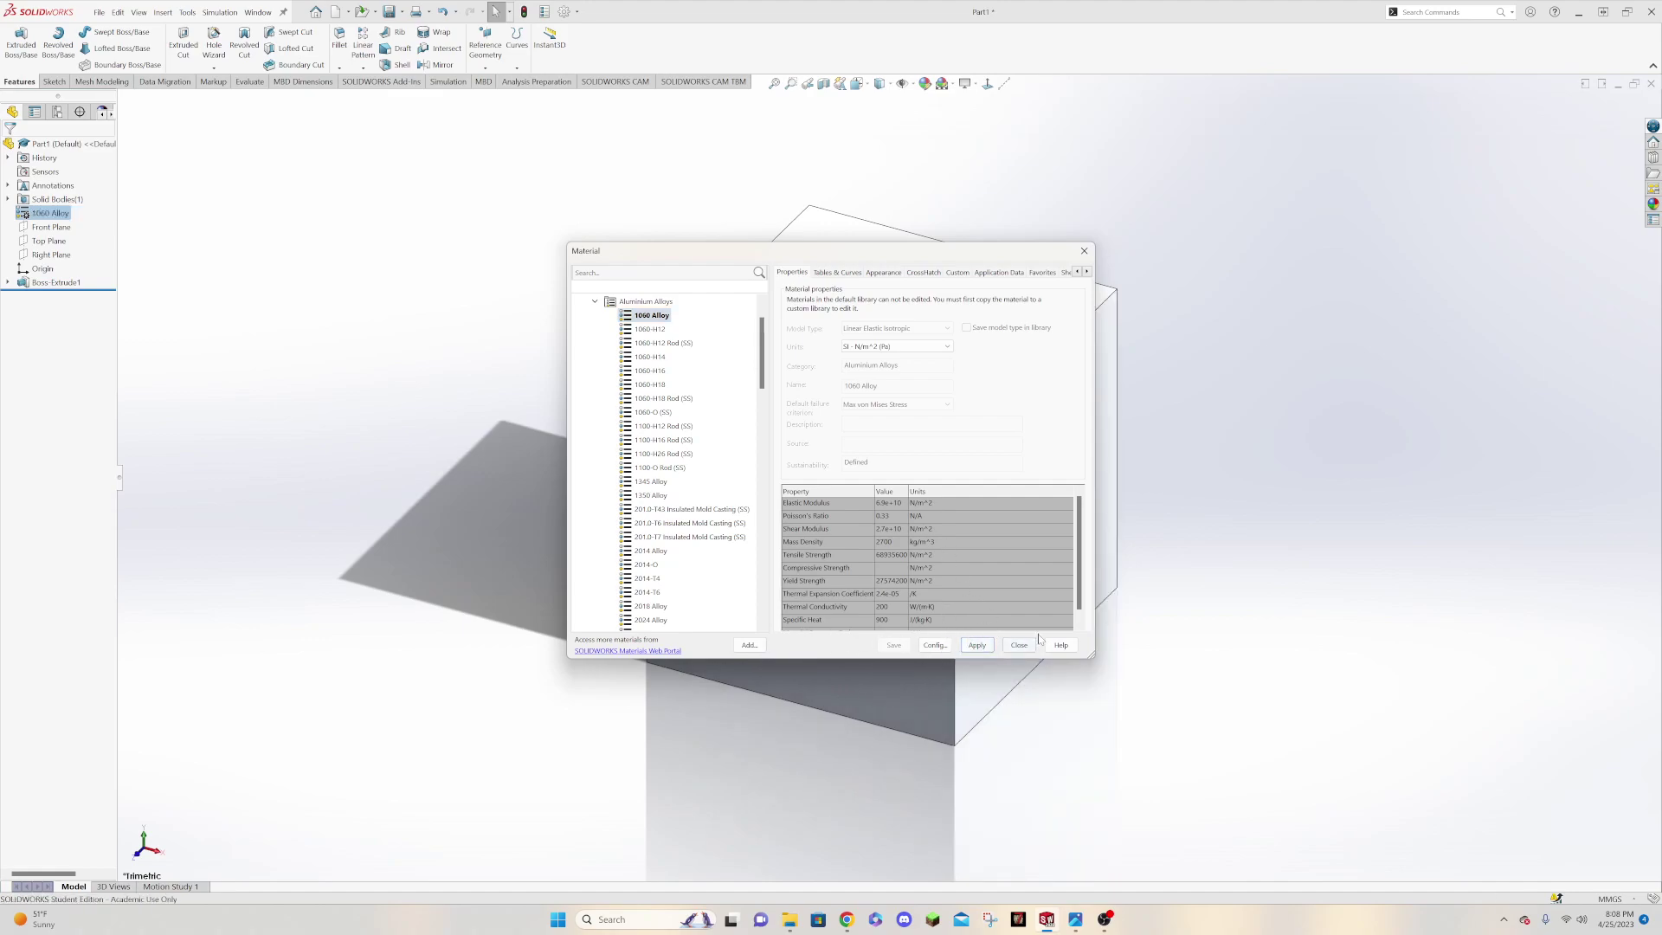
drag(927, 251, 1201, 258)
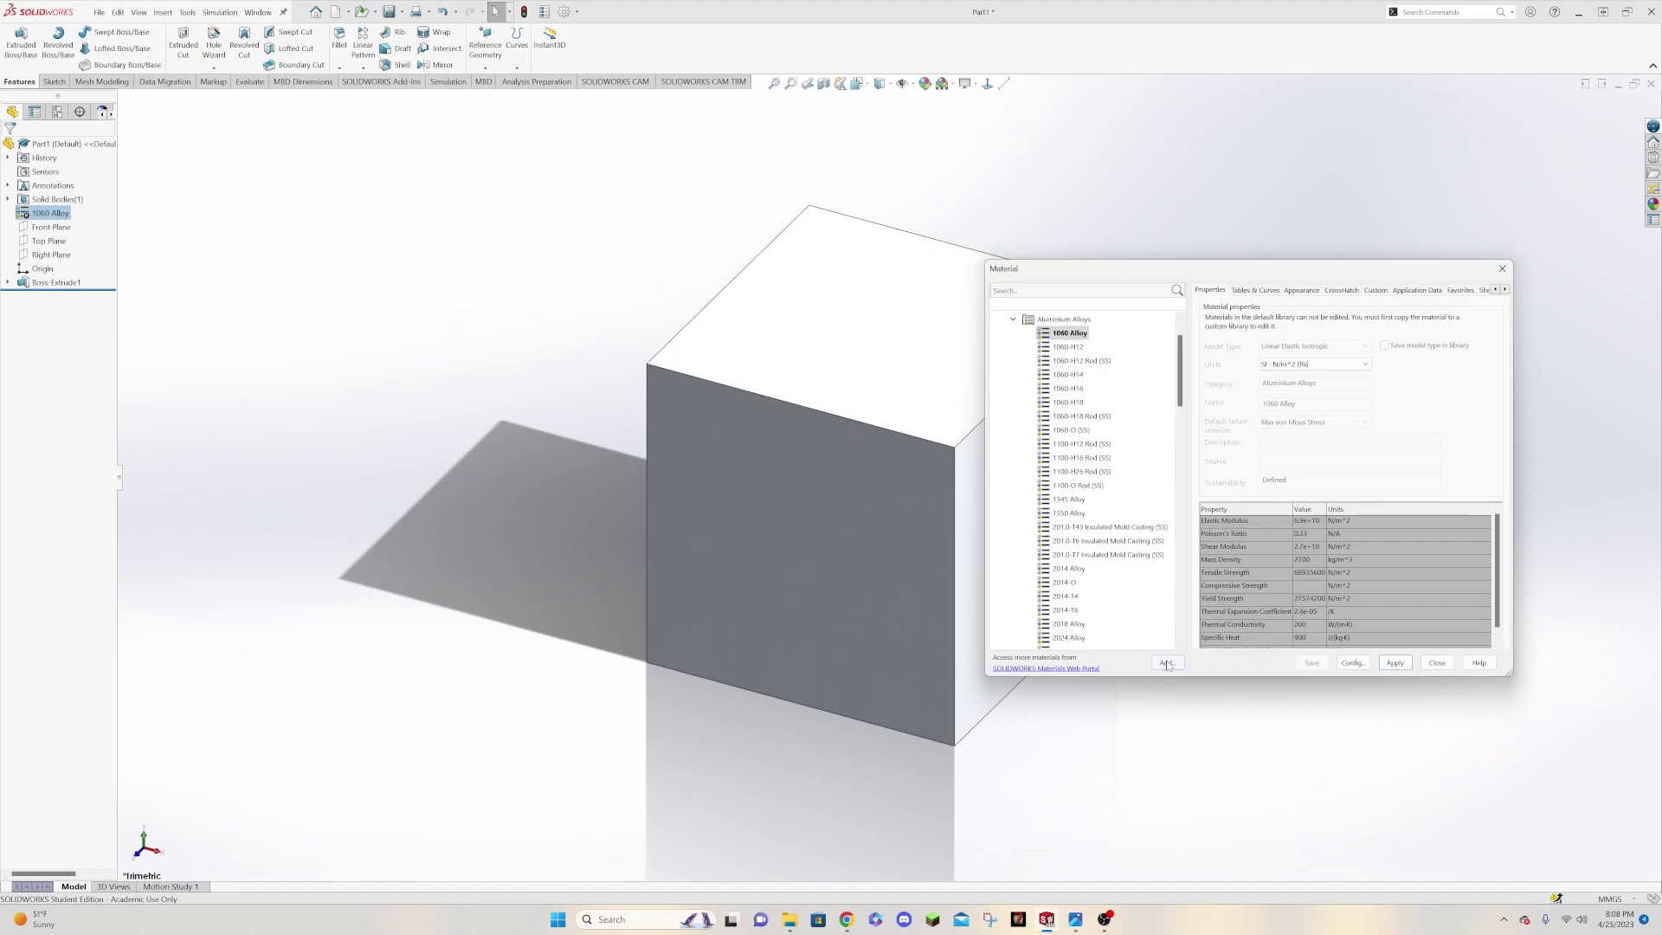
click(1502, 268)
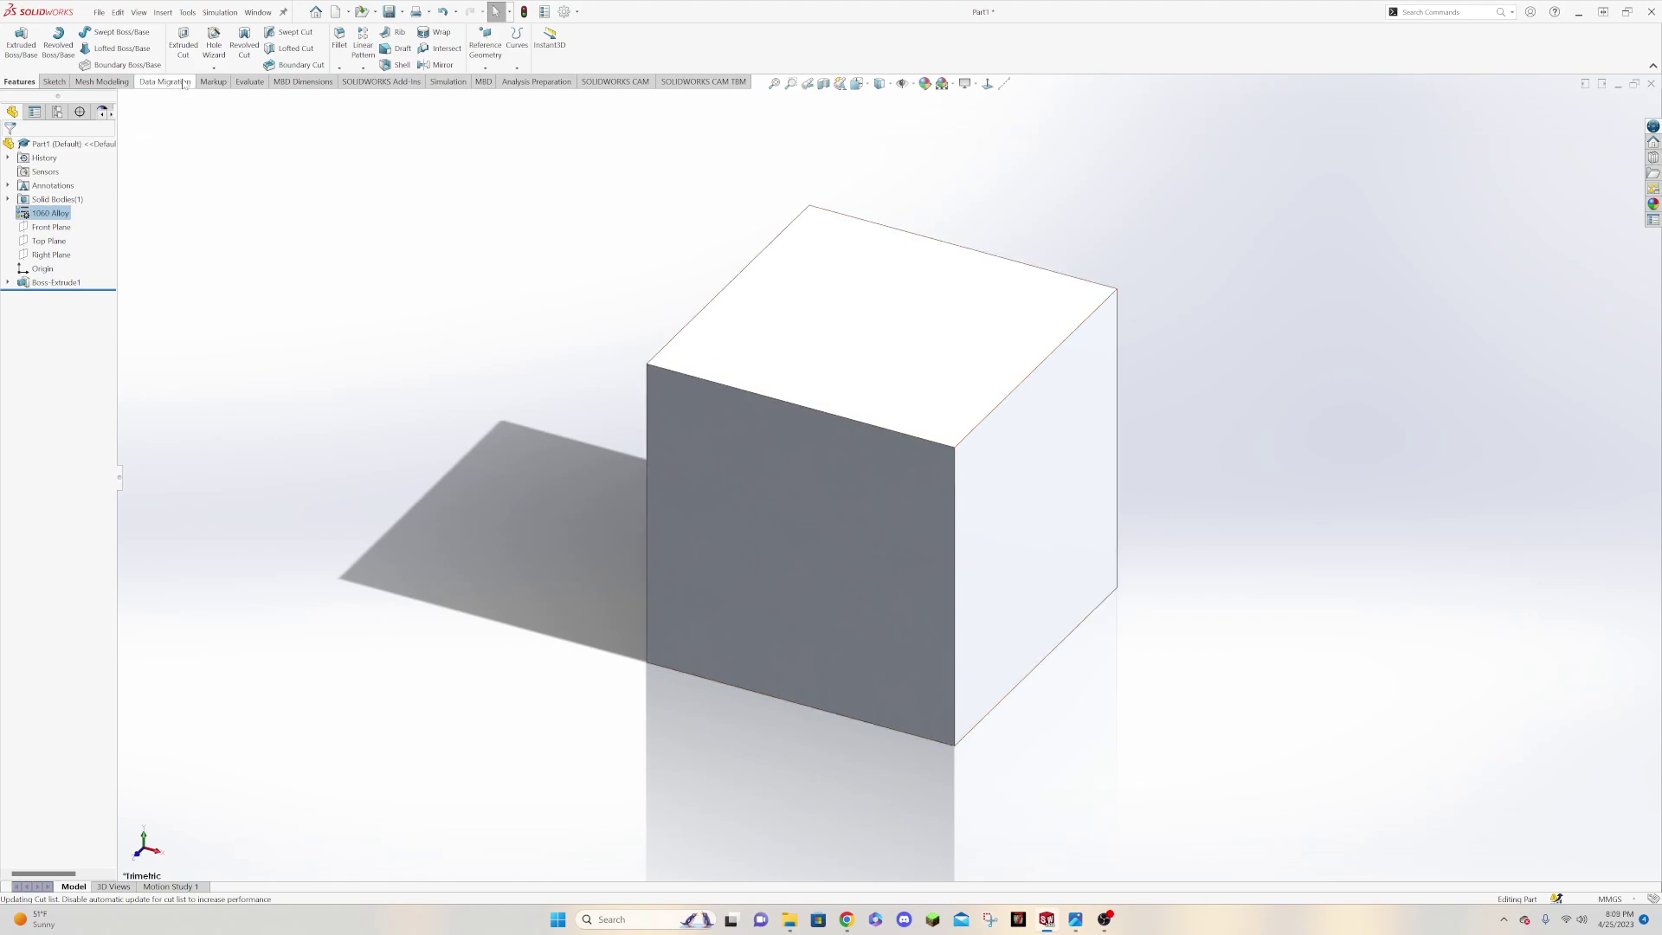
Run Evaluate > Mass Properties to show the cube's 2700 g mass and 1000000 mm³ volume
click(250, 82)
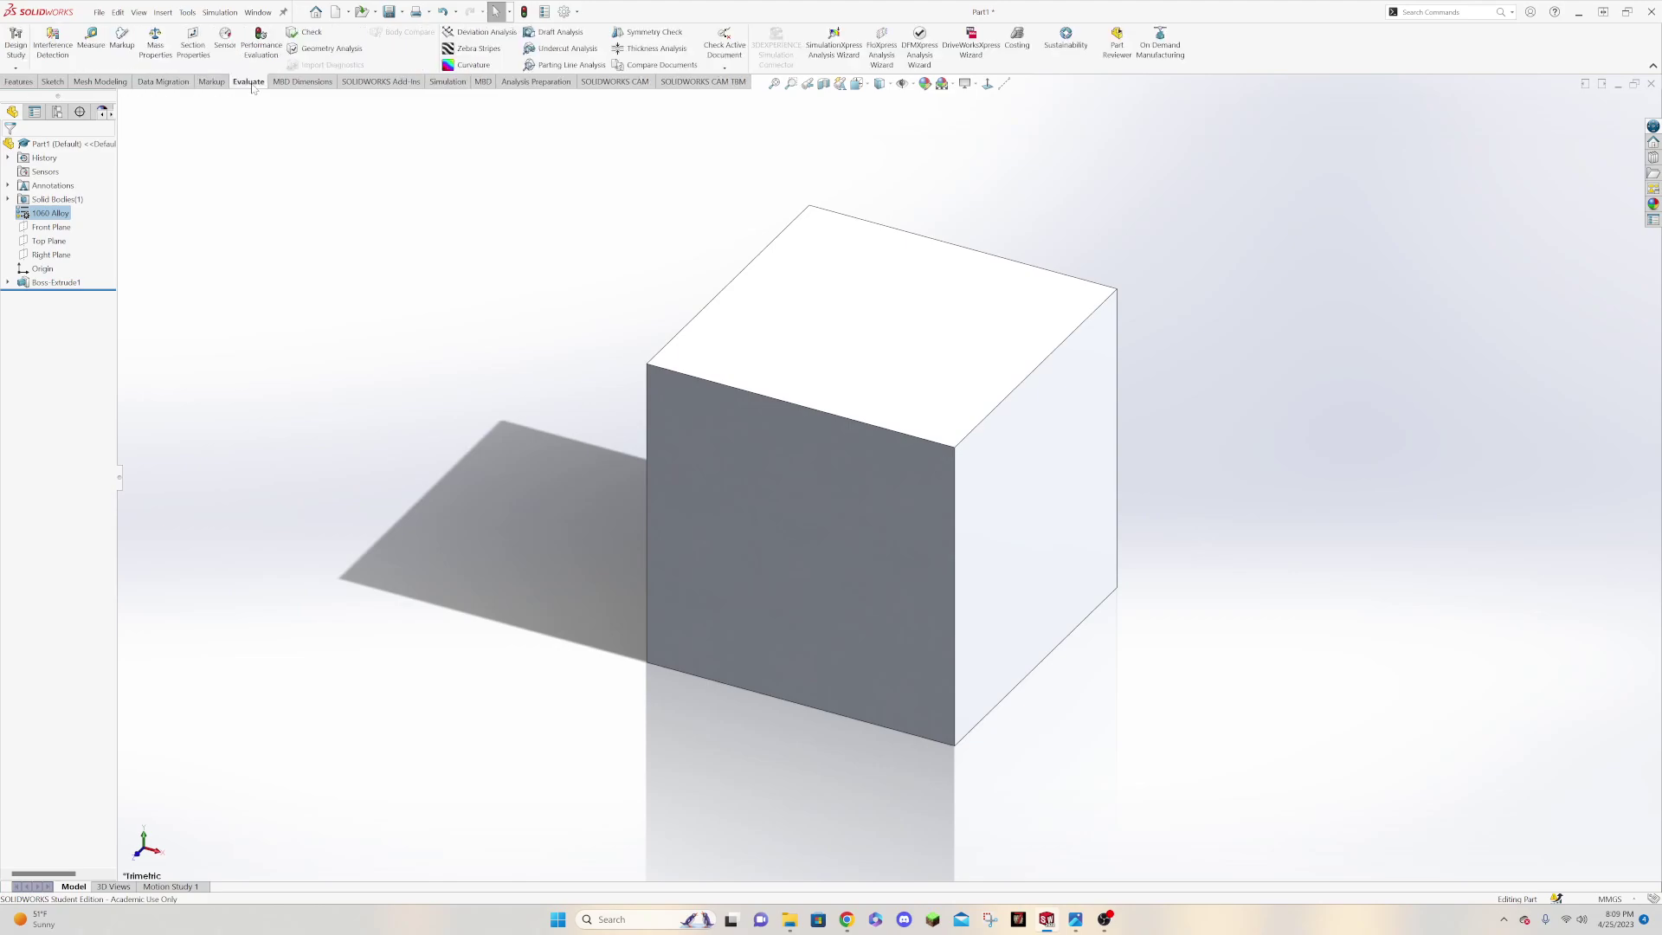
click(156, 44)
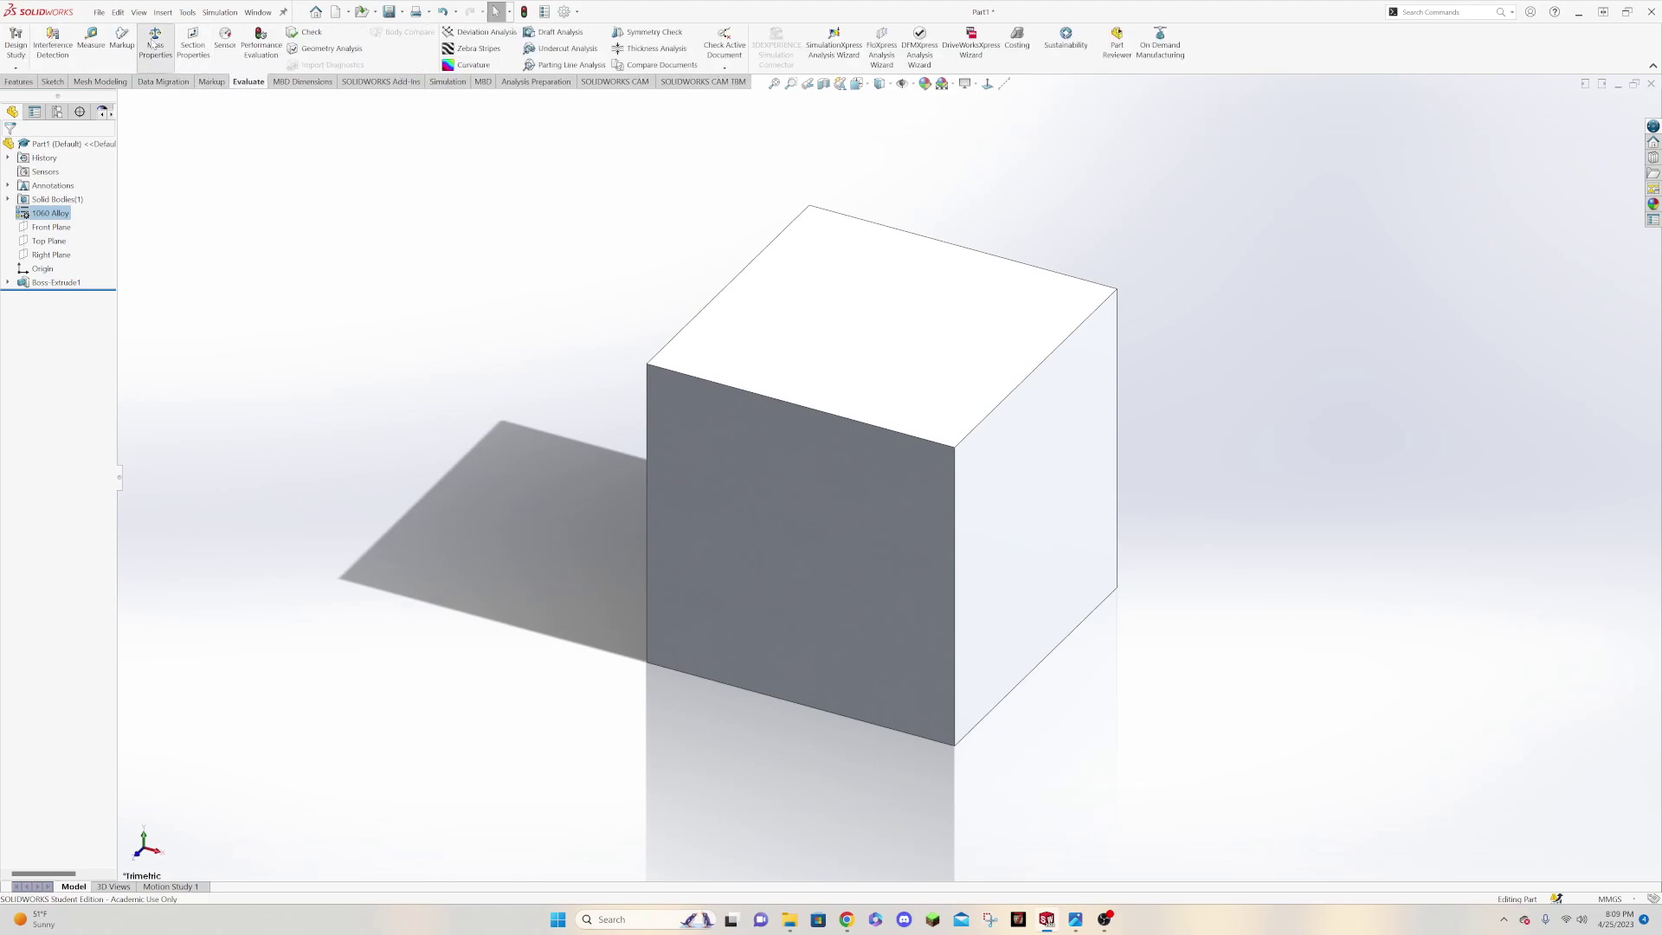